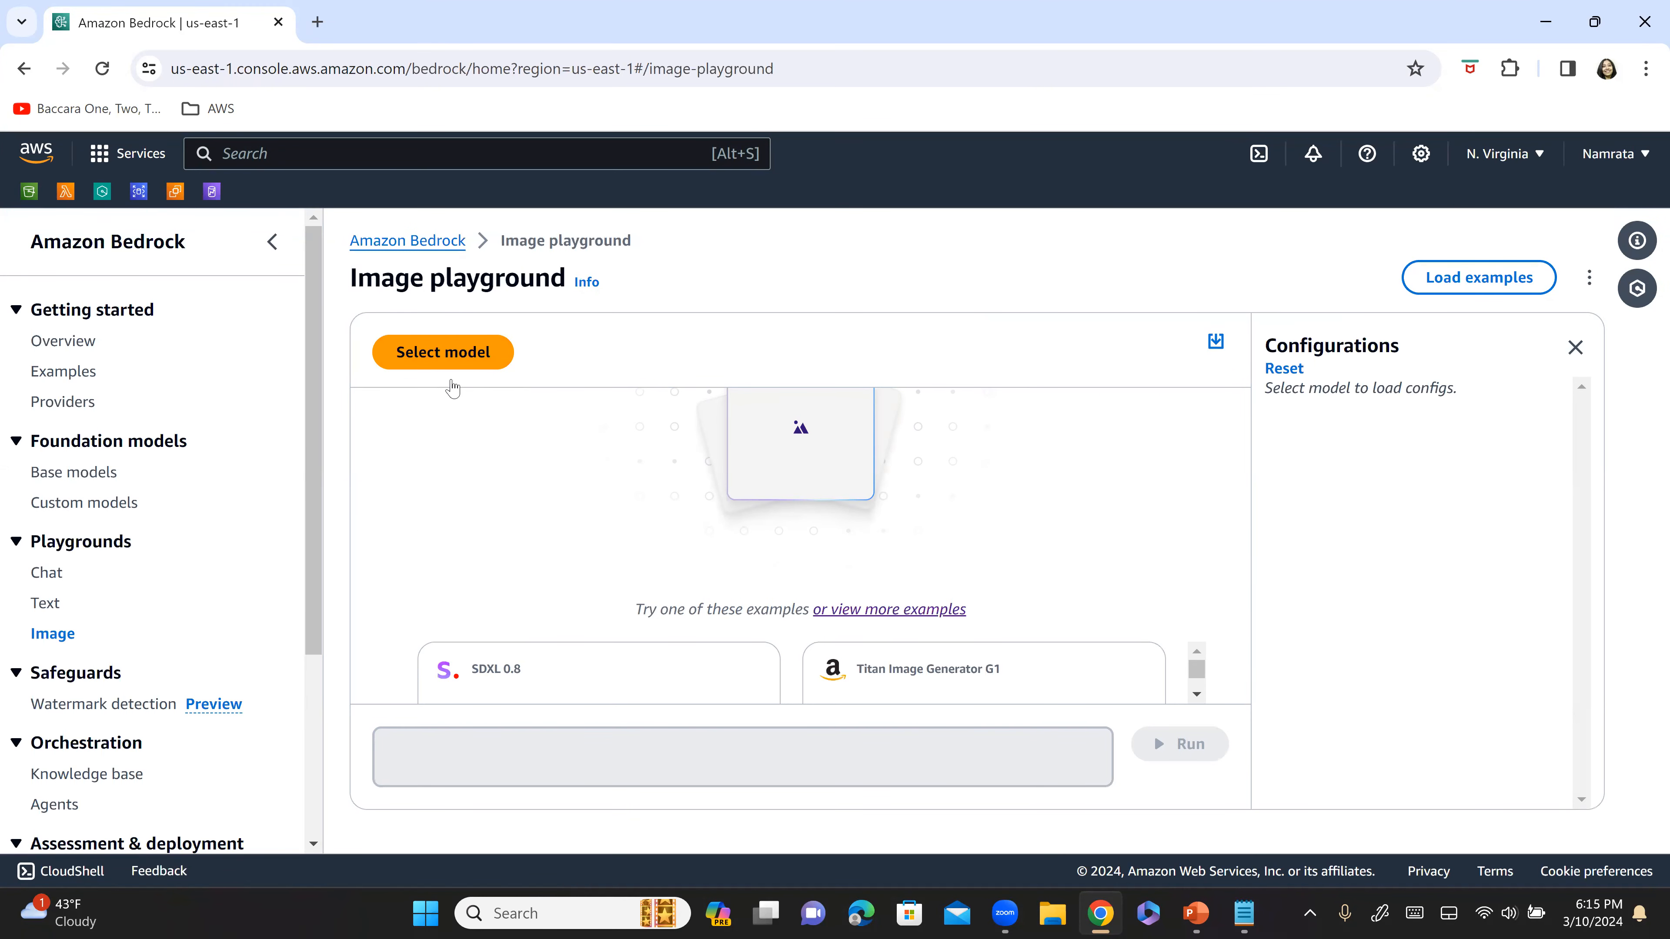
Select Amazon's Titan Image Generator G1 model with on-demand throughput for the image playground.
{"action": "left_click", "coordinate": [466, 363]}
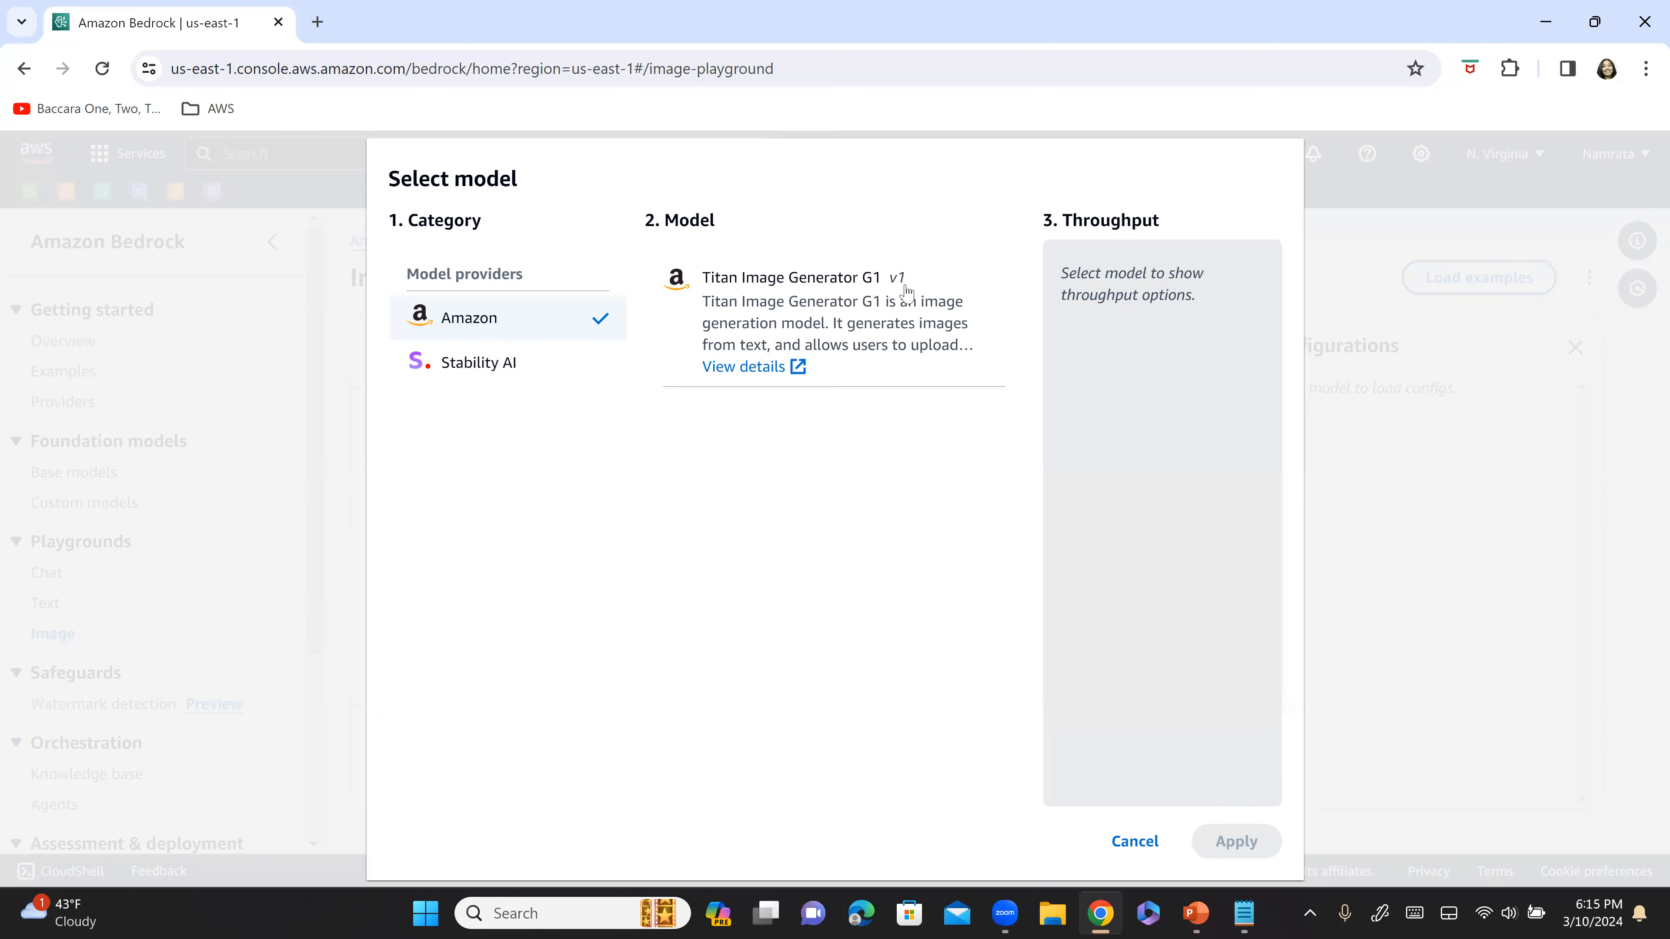
{"action": "left_click", "coordinate": [891, 323]}
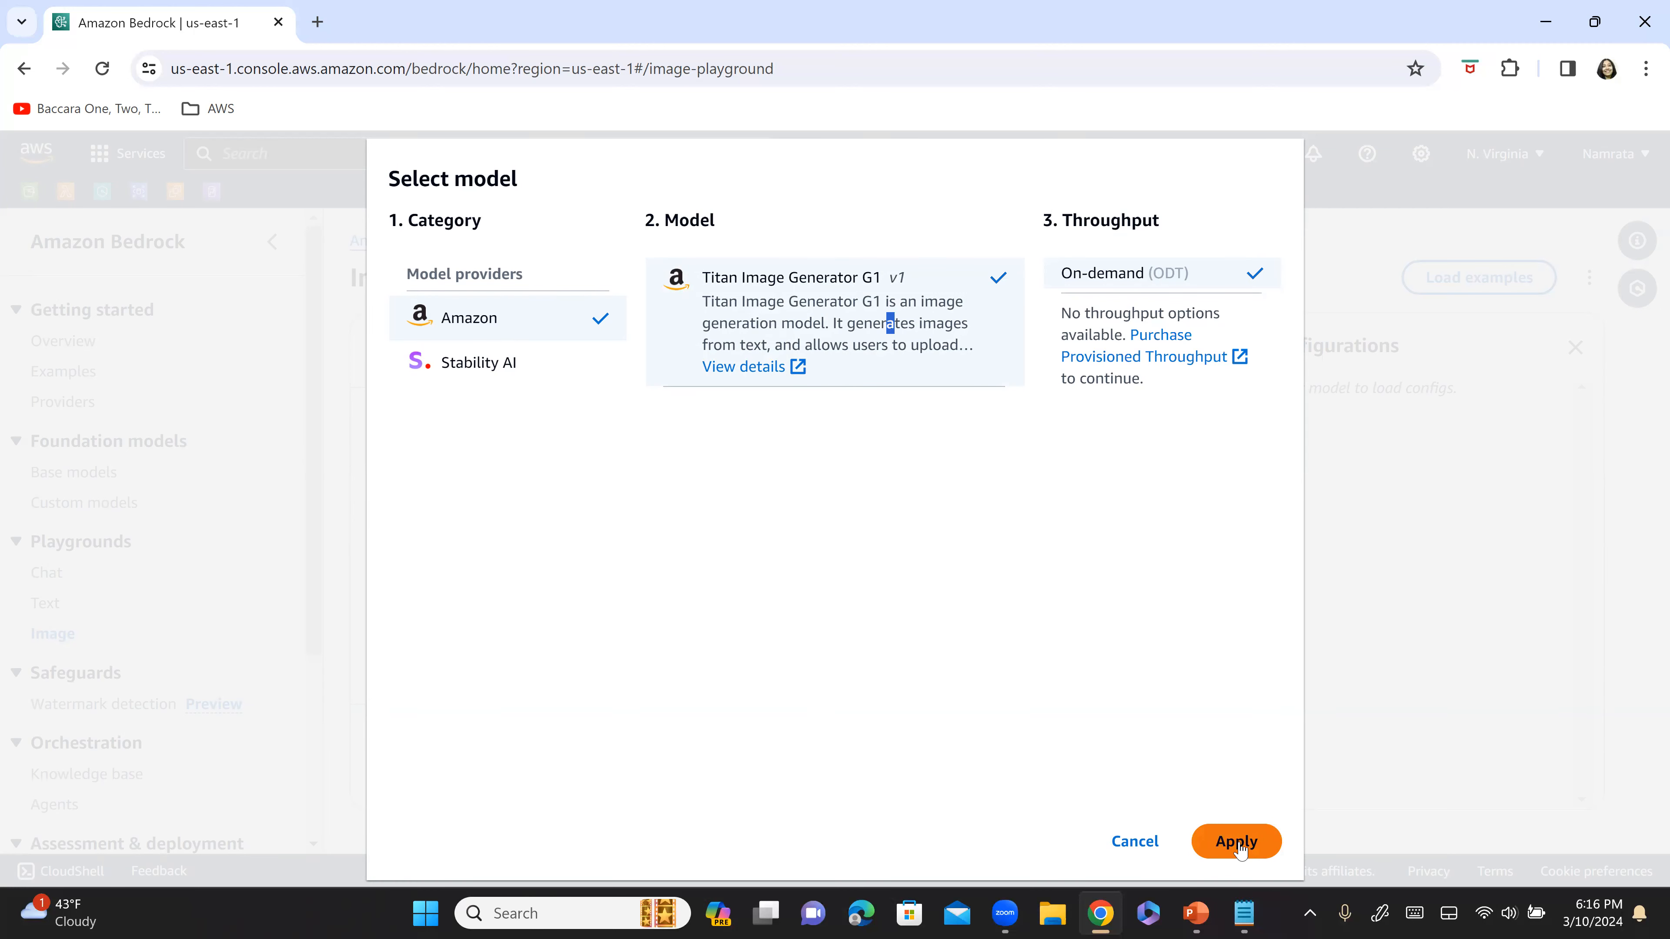
{"action": "left_click", "coordinate": [1237, 844]}
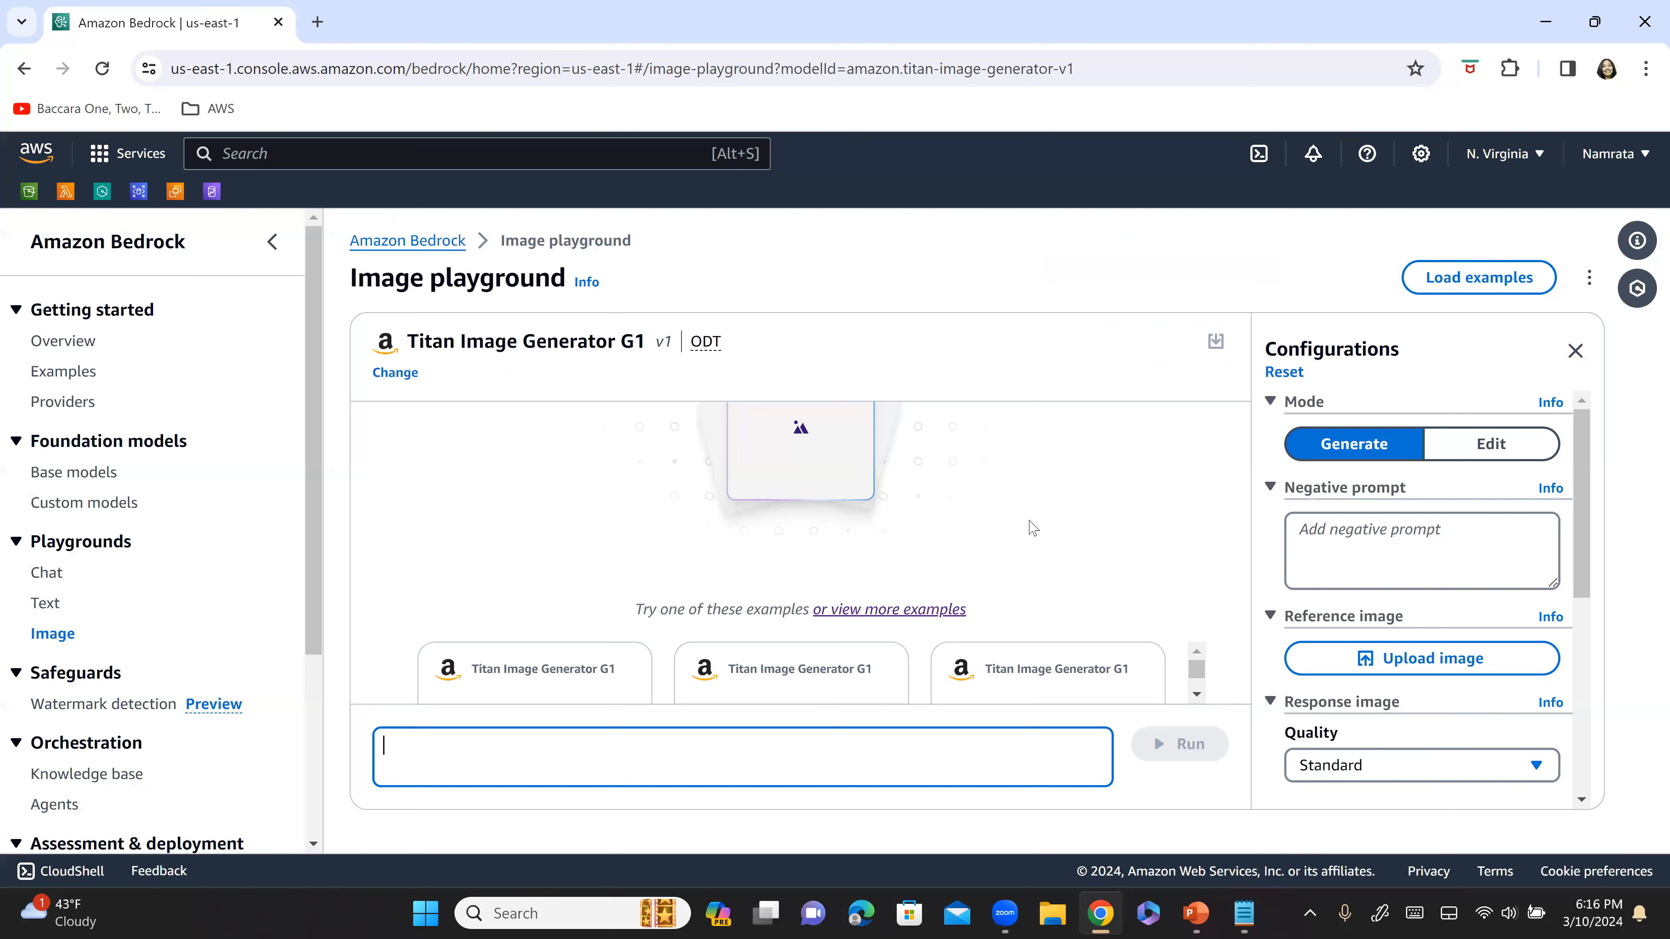
Switch to Notepad and copy the prompt "dog riding a Bike" from the Text Prompts notes.
{"action": "left_click", "coordinate": [1244, 913]}
{"action": "left_click", "coordinate": [701, 455]}
{"action": "mouse_move", "coordinate": [238, 238]}
{"action": "left_mouse_down"}
{"action": "mouse_move", "coordinate": [6, 163]}
{"action": "mouse_move", "coordinate": [6, 134]}
{"action": "left_mouse_up"}
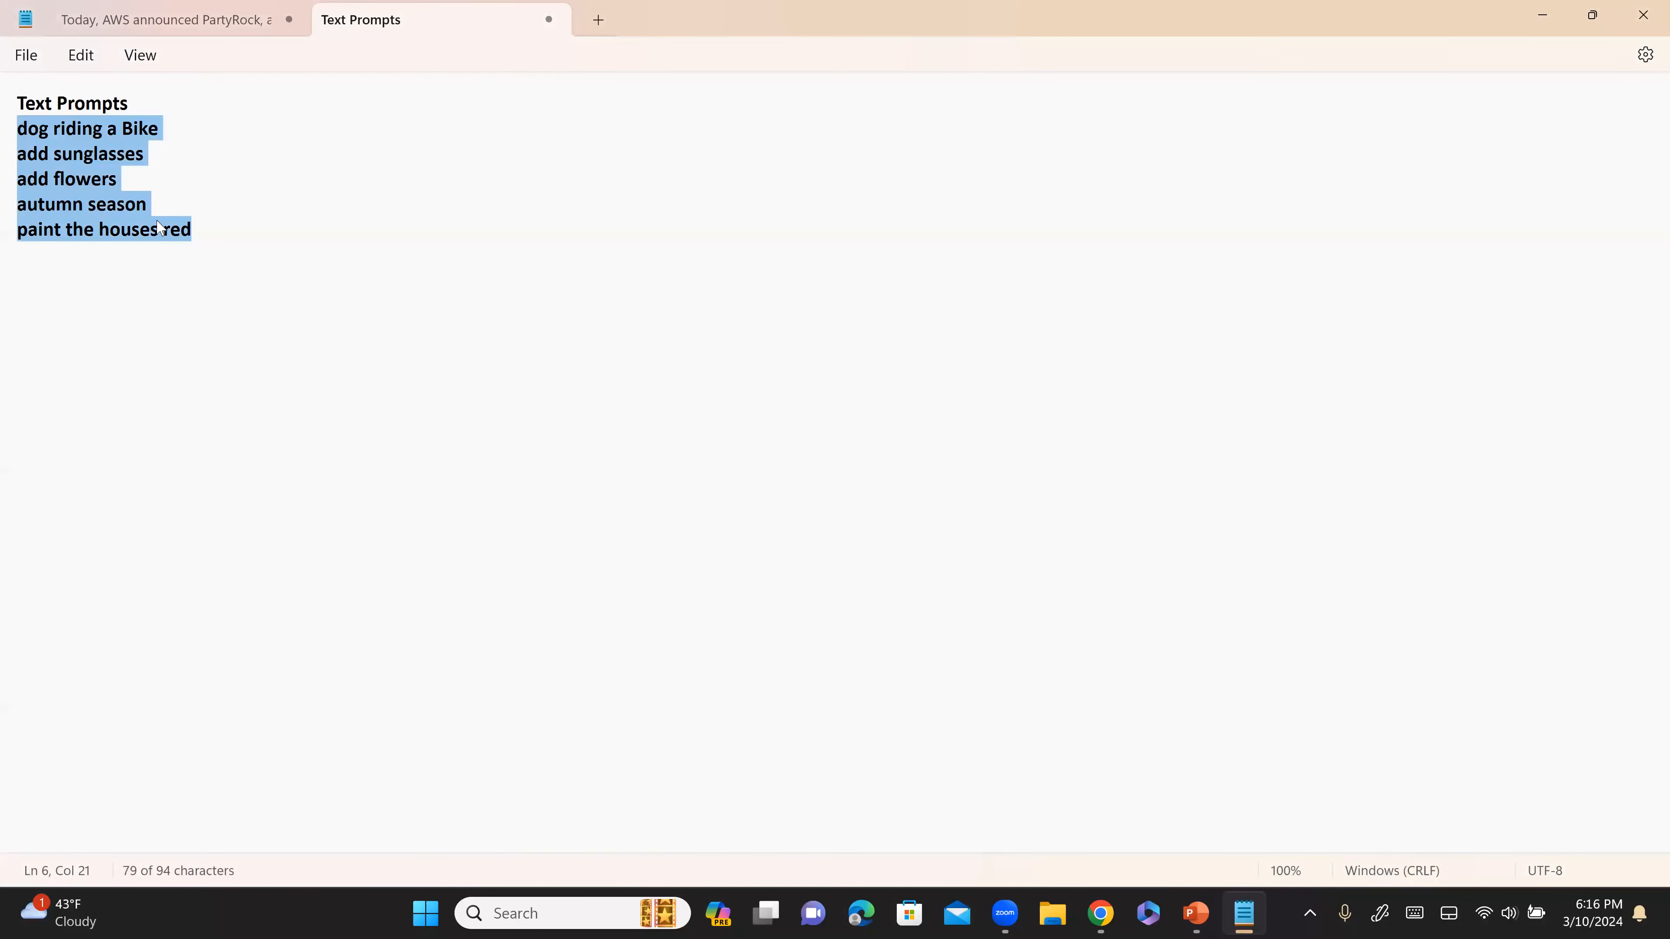
{"action": "left_click", "coordinate": [256, 259]}
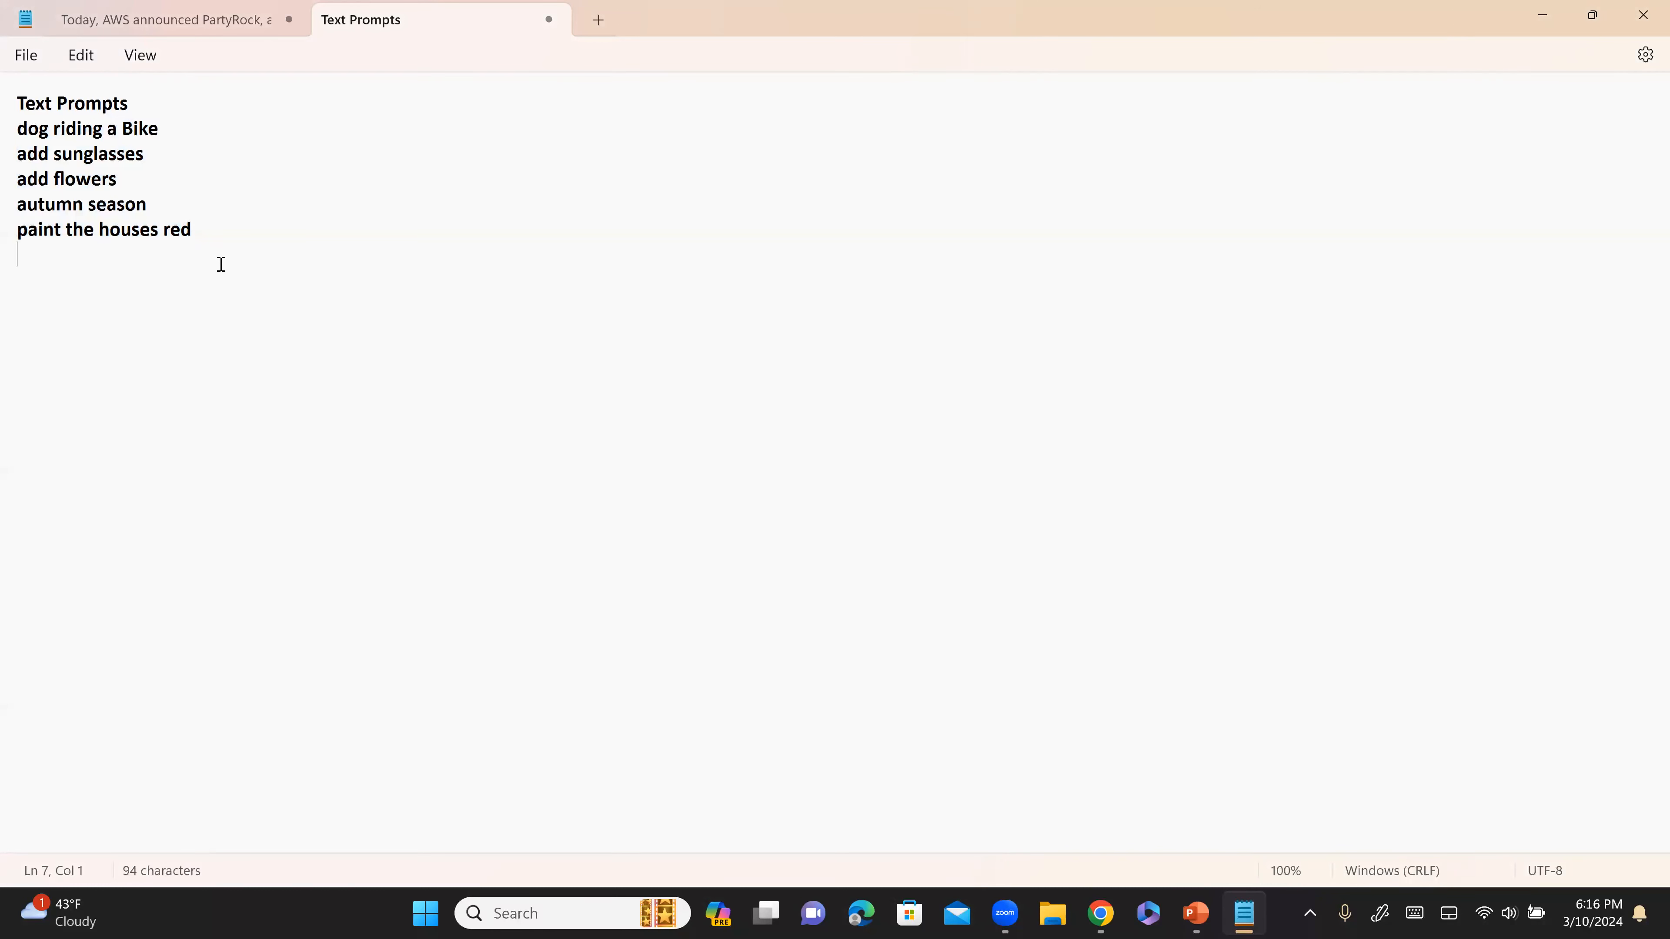
{"action": "left_click_drag", "start_coordinate": [164, 129], "coordinate": [22, 129]}
{"action": "key", "text": "ctrl+c"}
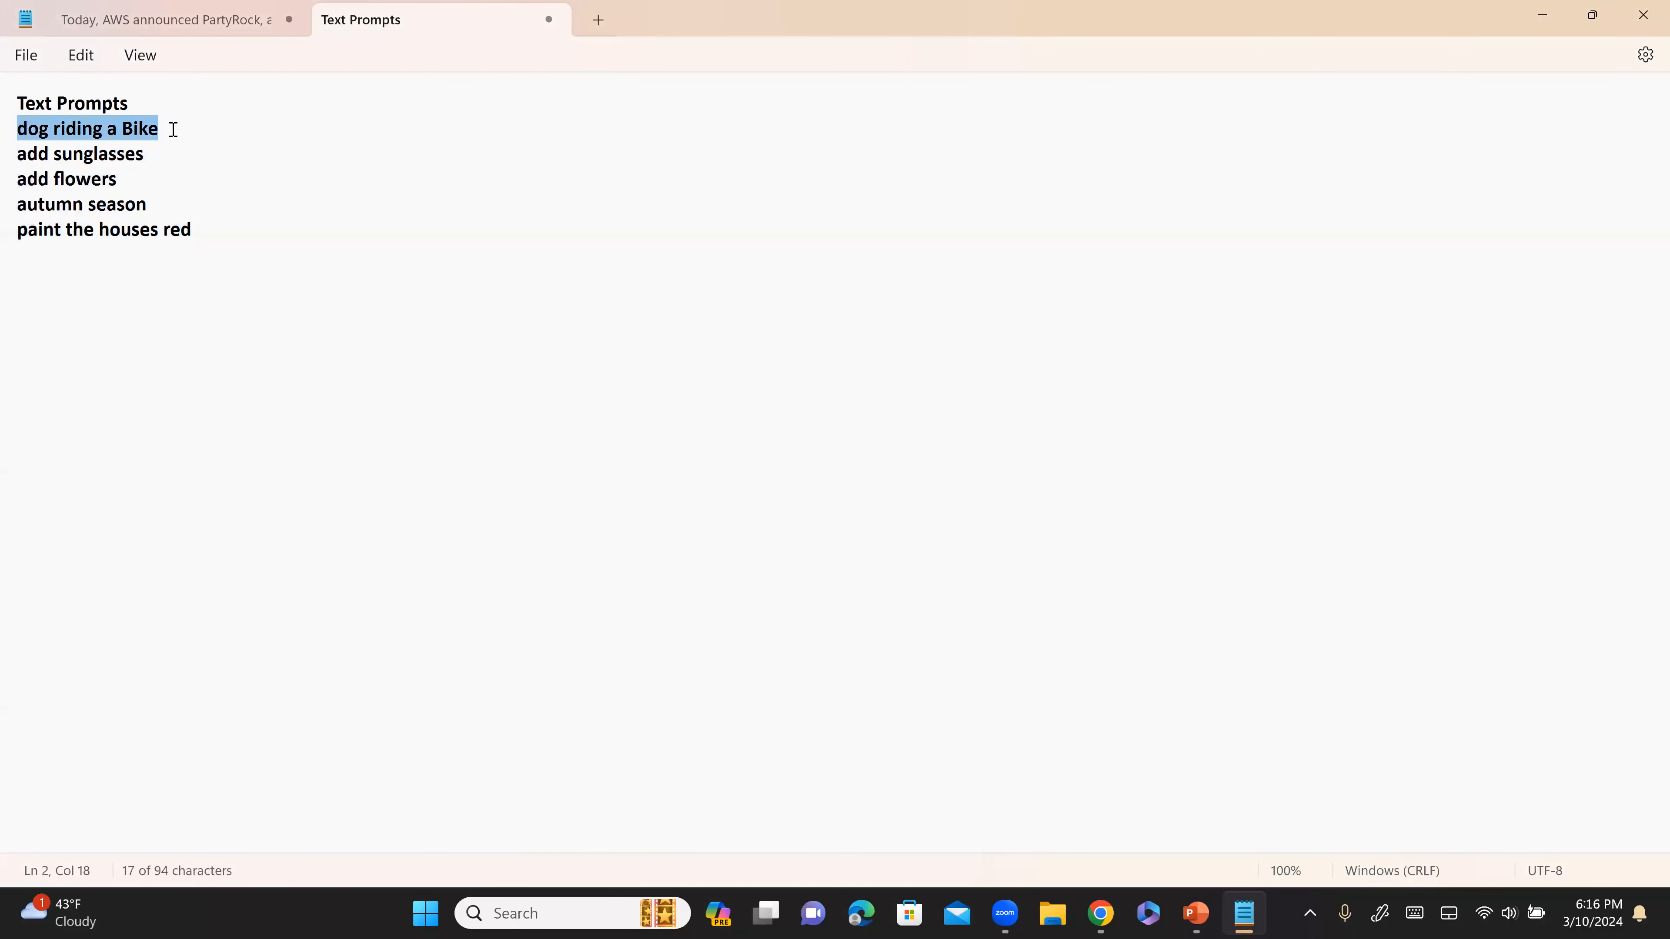
Return to the Bedrock image playground and generate images with the prompt "dog riding a Bike".
{"action": "key", "text": "alt+Tab"}
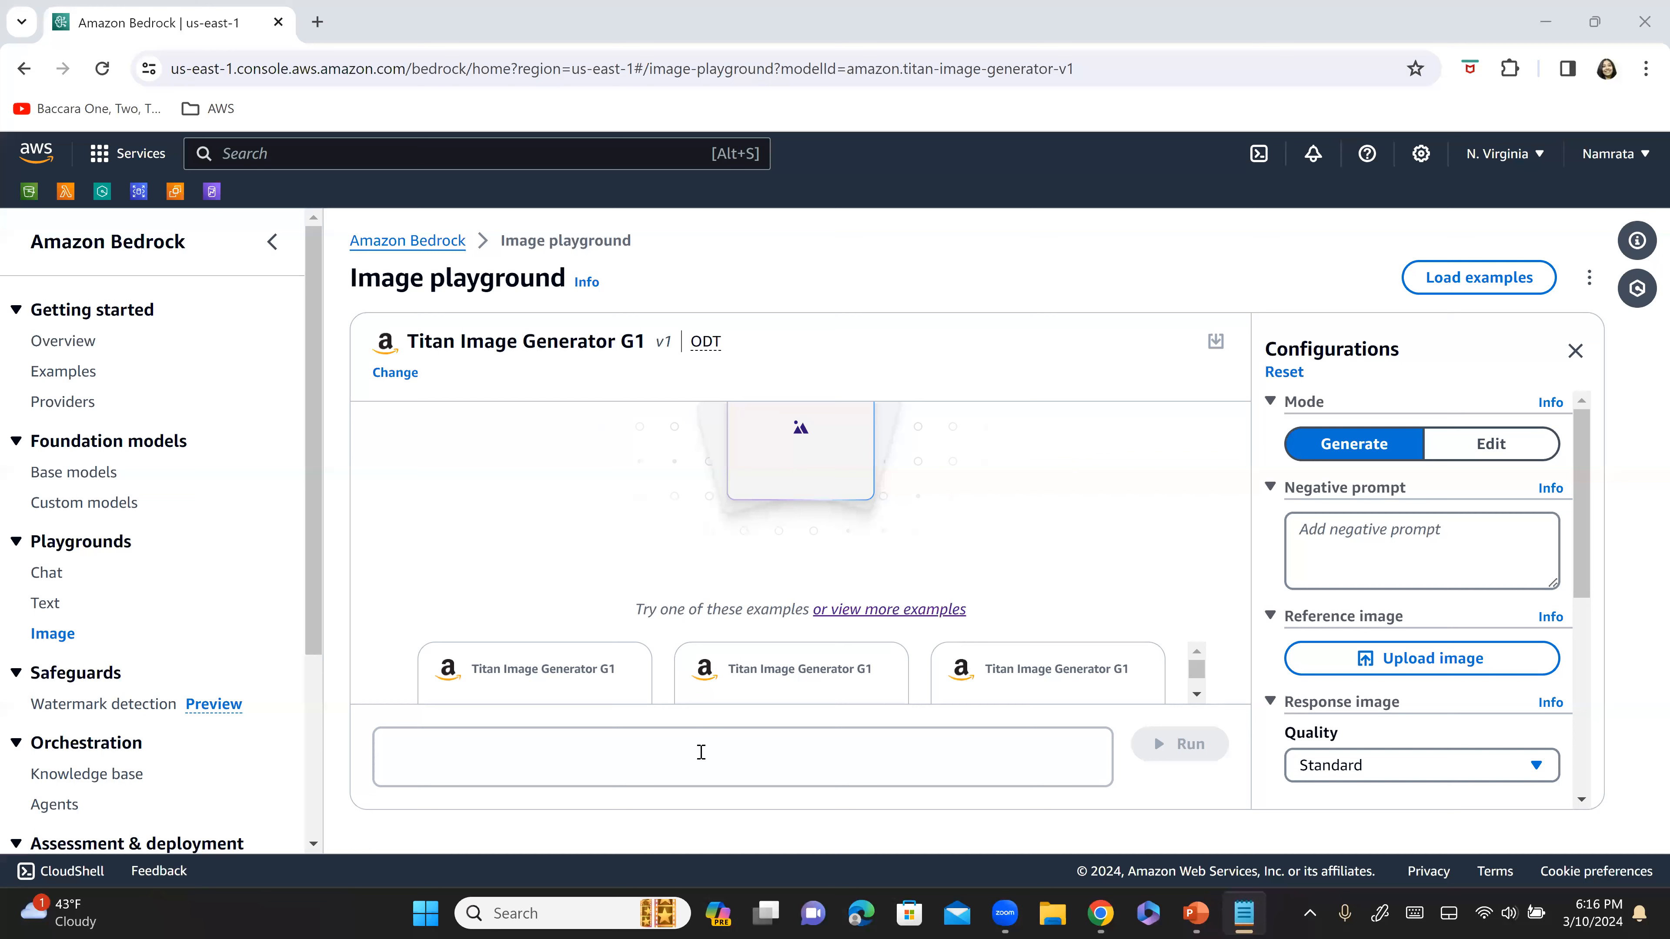
{"action": "left_click", "coordinate": [702, 743]}
{"action": "key", "text": "ctrl+v"}
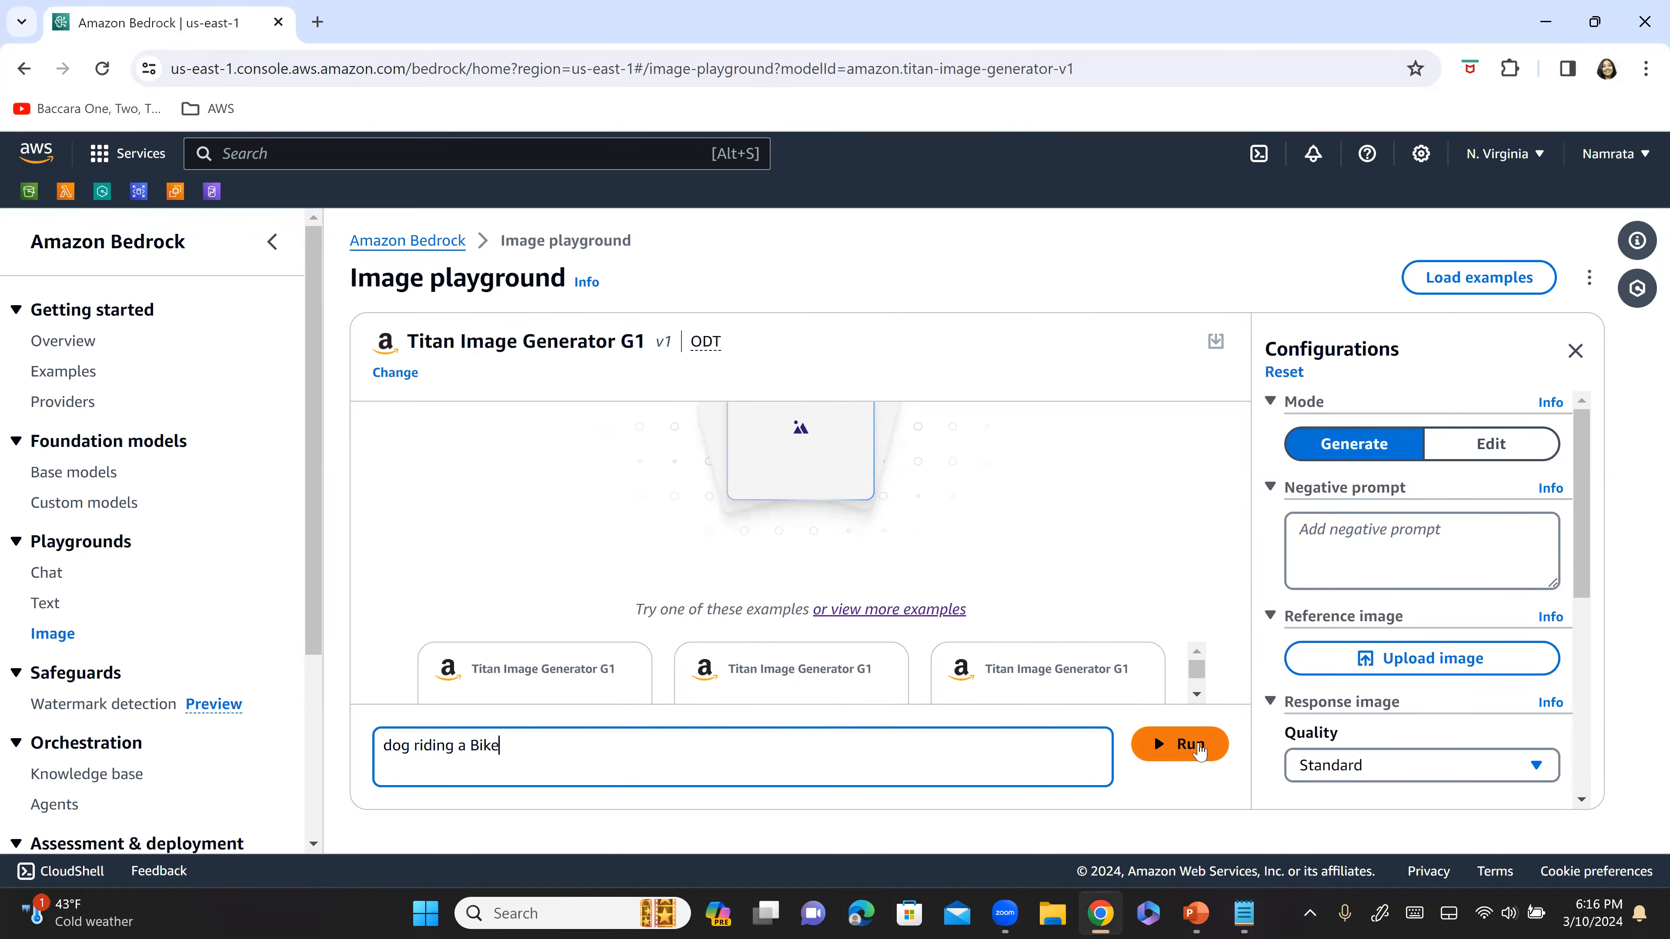
{"action": "left_click", "coordinate": [1198, 750]}
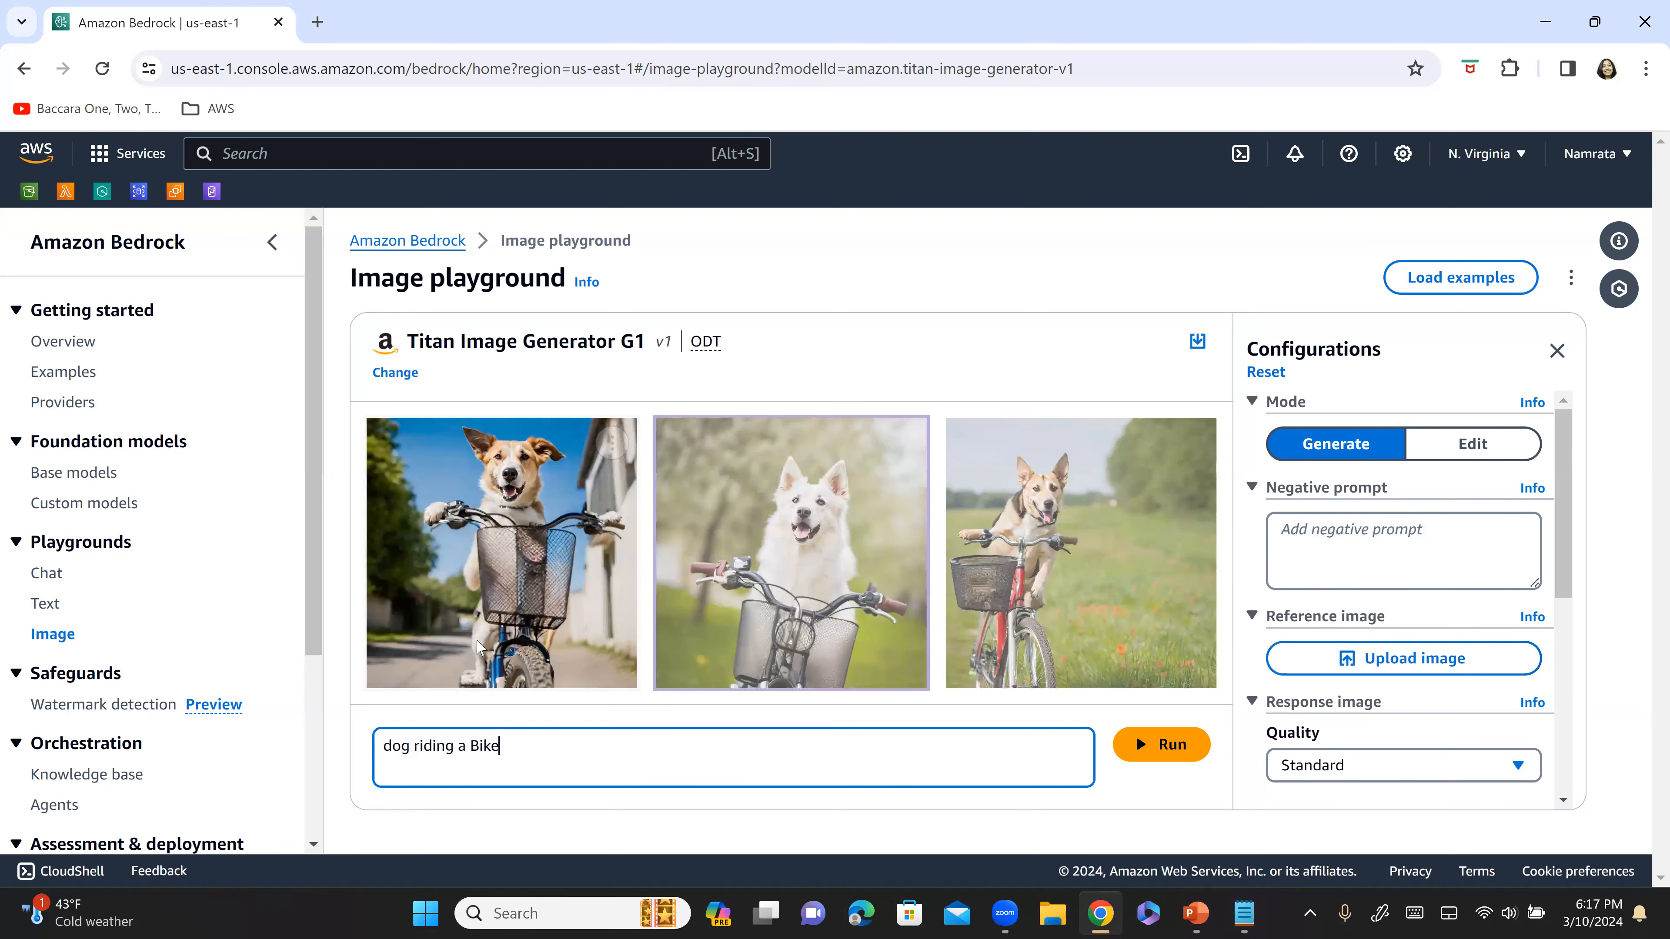
Open the first generated dog image and generate variations of it.
{"action": "left_click_drag", "start_coordinate": [551, 772], "coordinate": [242, 745]}
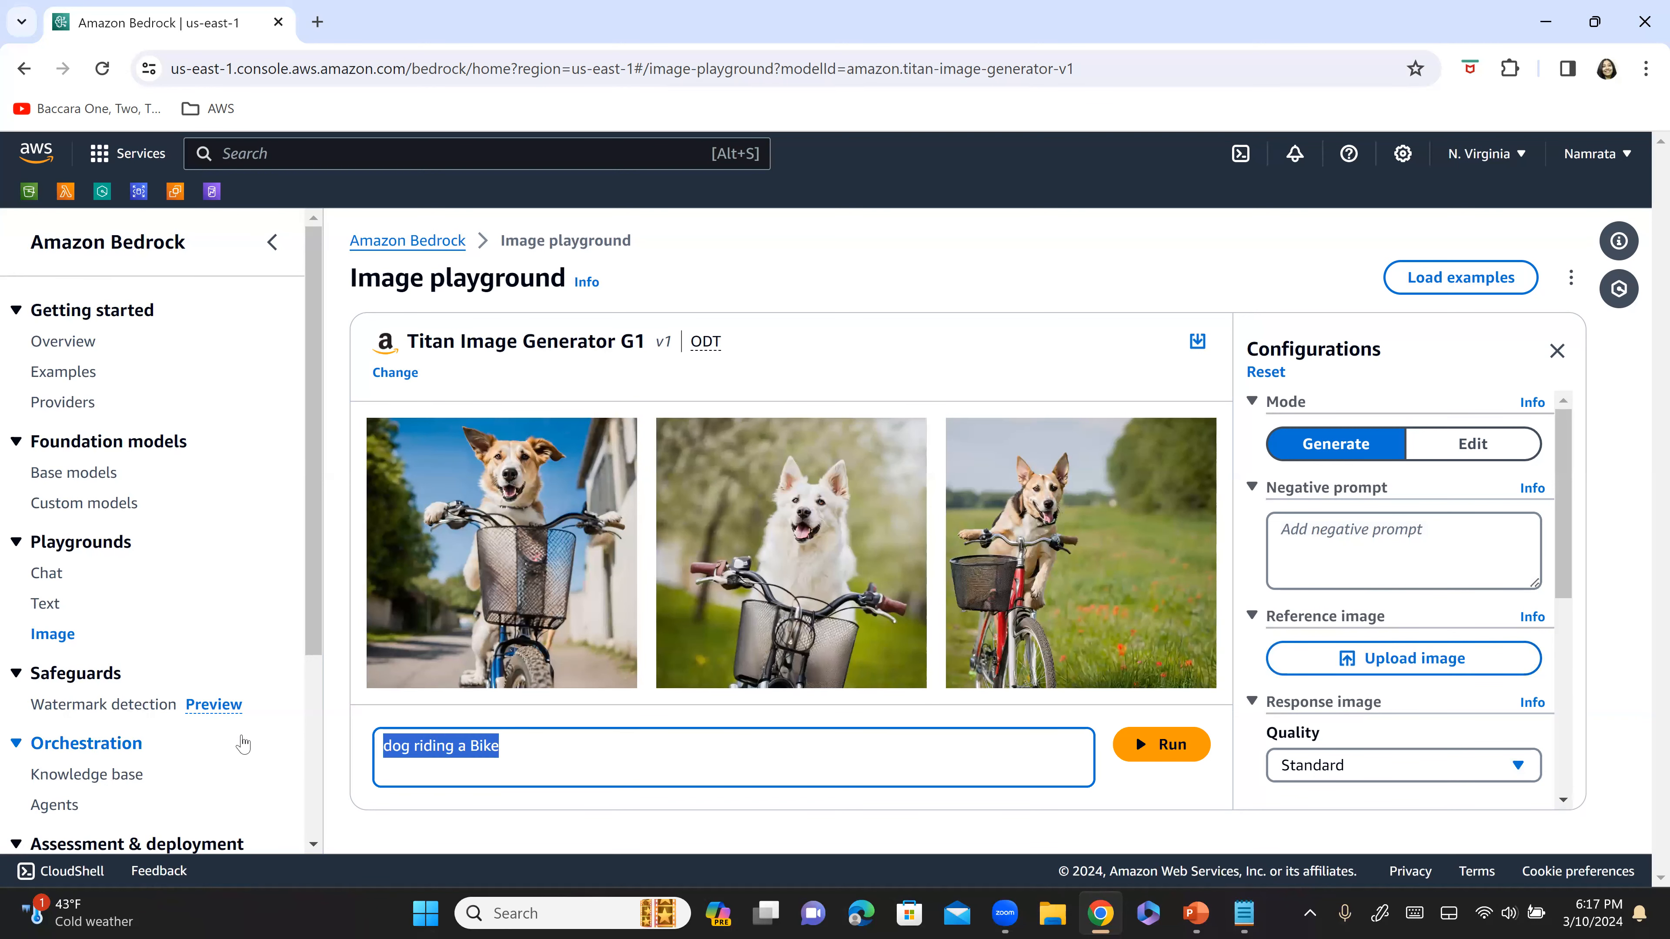
{"action": "left_click", "coordinate": [491, 520]}
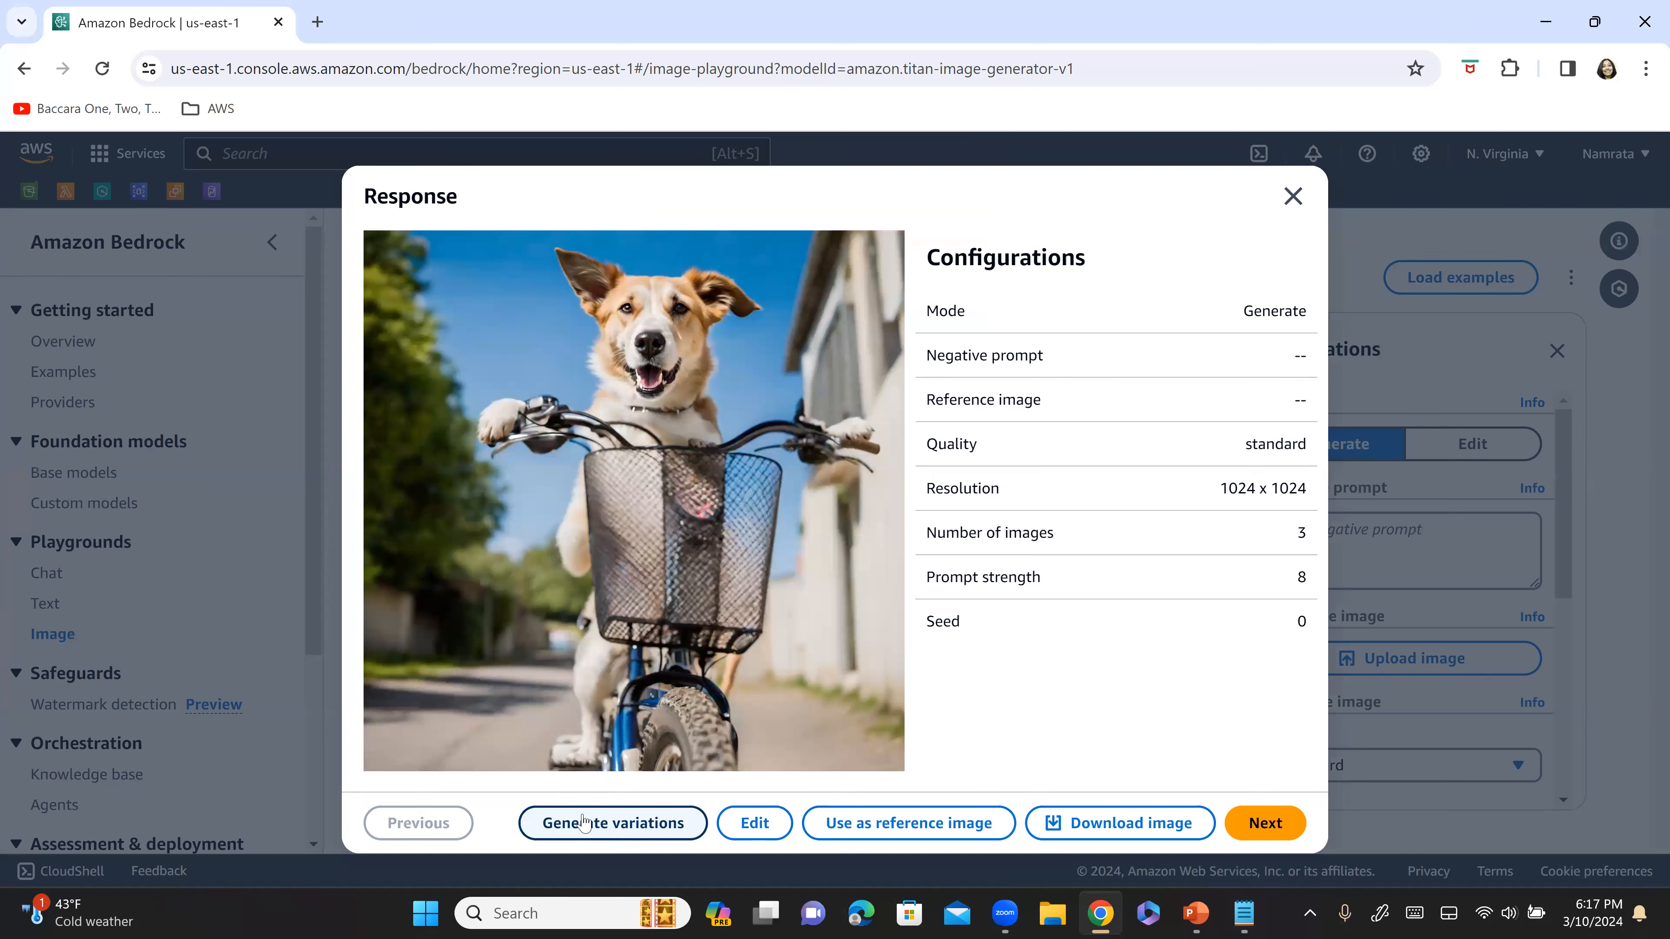
{"action": "left_click", "coordinate": [622, 824]}
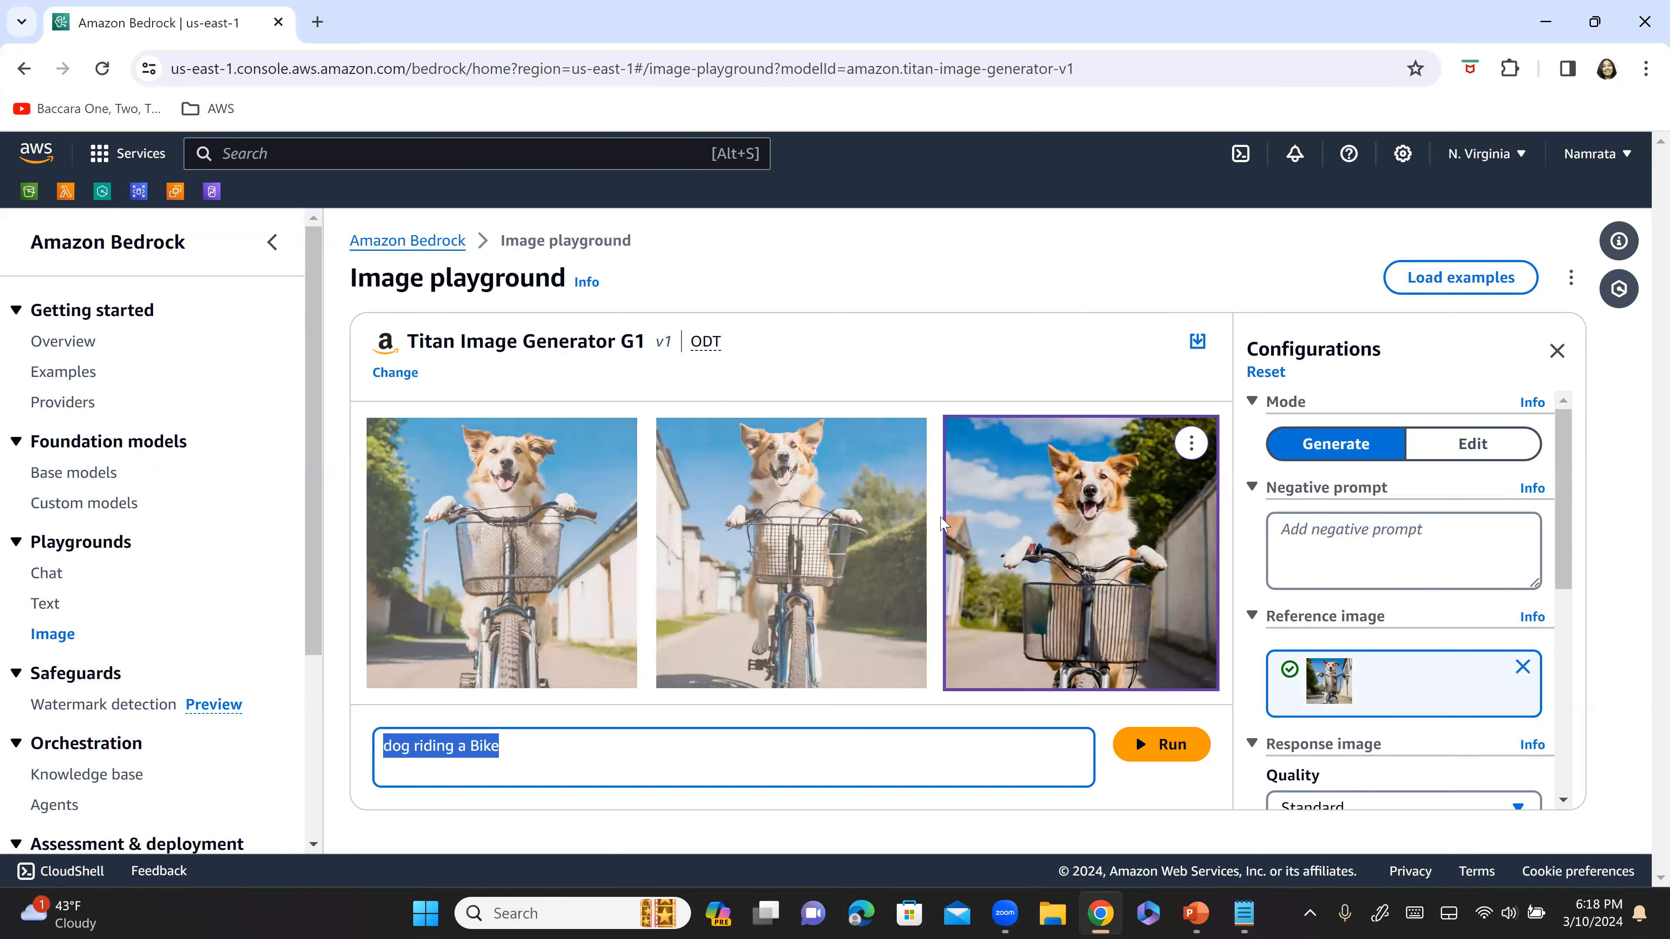
Choose the middle dog variation and switch the configuration mode to Edit.
{"action": "left_click", "coordinate": [797, 546]}
{"action": "left_click", "coordinate": [798, 546]}
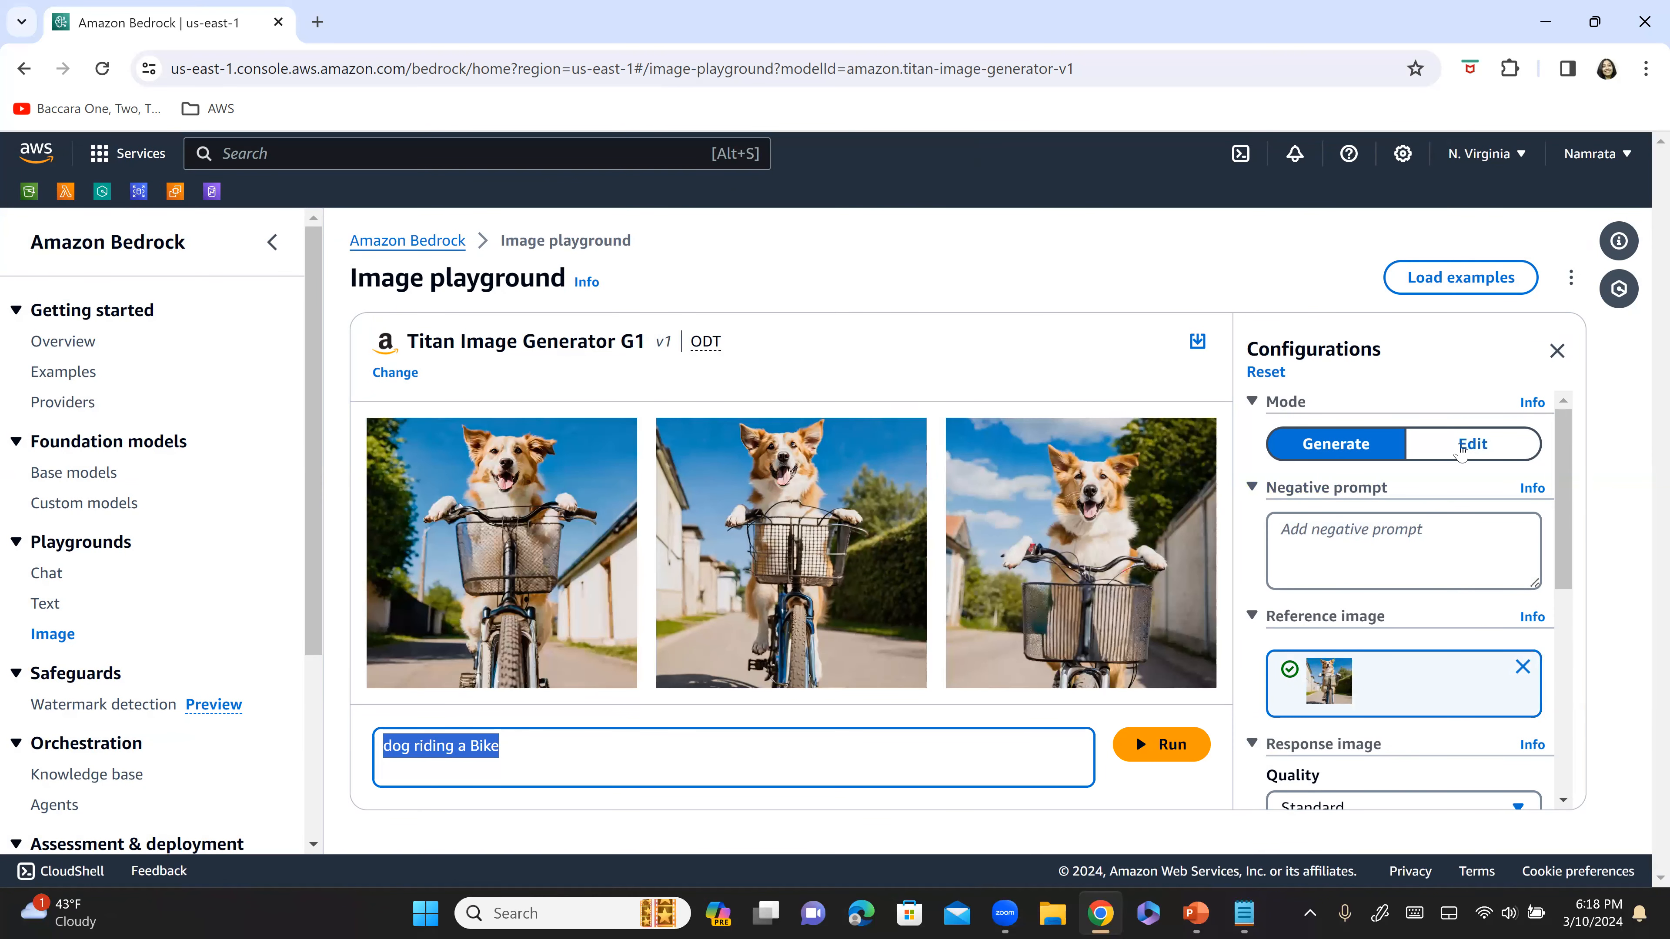
{"action": "left_click", "coordinate": [1460, 450]}
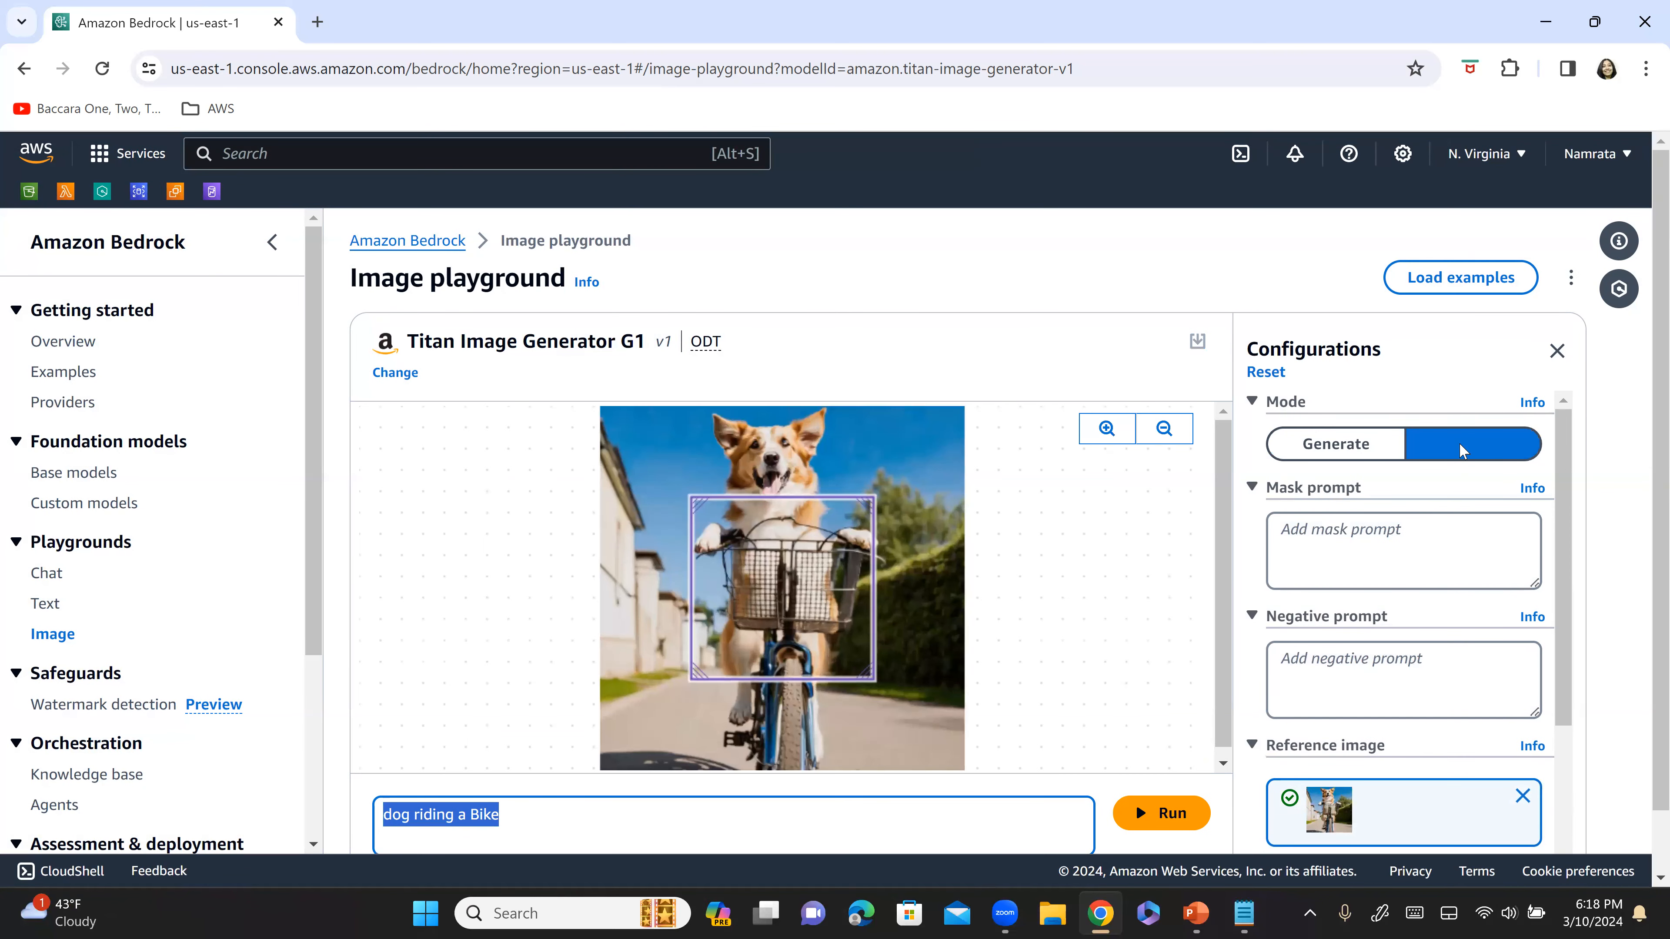
Copy the prompt "add sunglasses" from the Notepad prompt list and return to the image playground.
{"action": "key", "text": "alt+Tab"}
{"action": "left_click", "coordinate": [261, 317]}
{"action": "left_click_drag", "start_coordinate": [161, 152], "coordinate": [3, 153]}
{"action": "key", "text": "ctrl+c"}
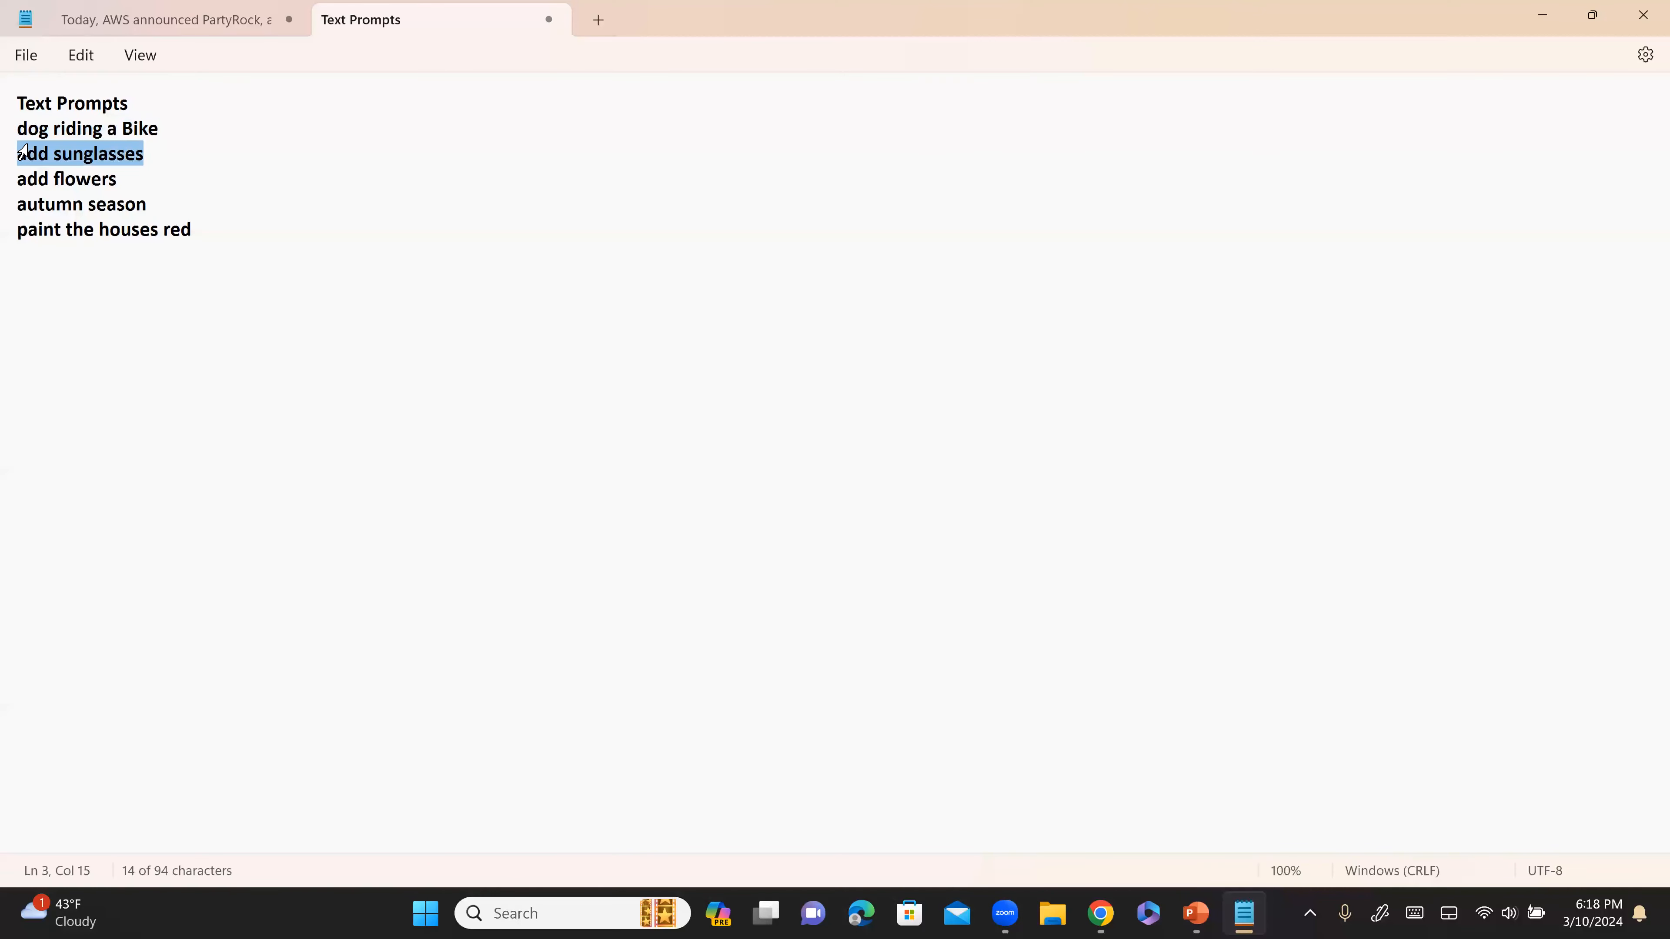
{"action": "key", "text": "alt+Tab"}
{"action": "key", "text": "ctrl+a"}
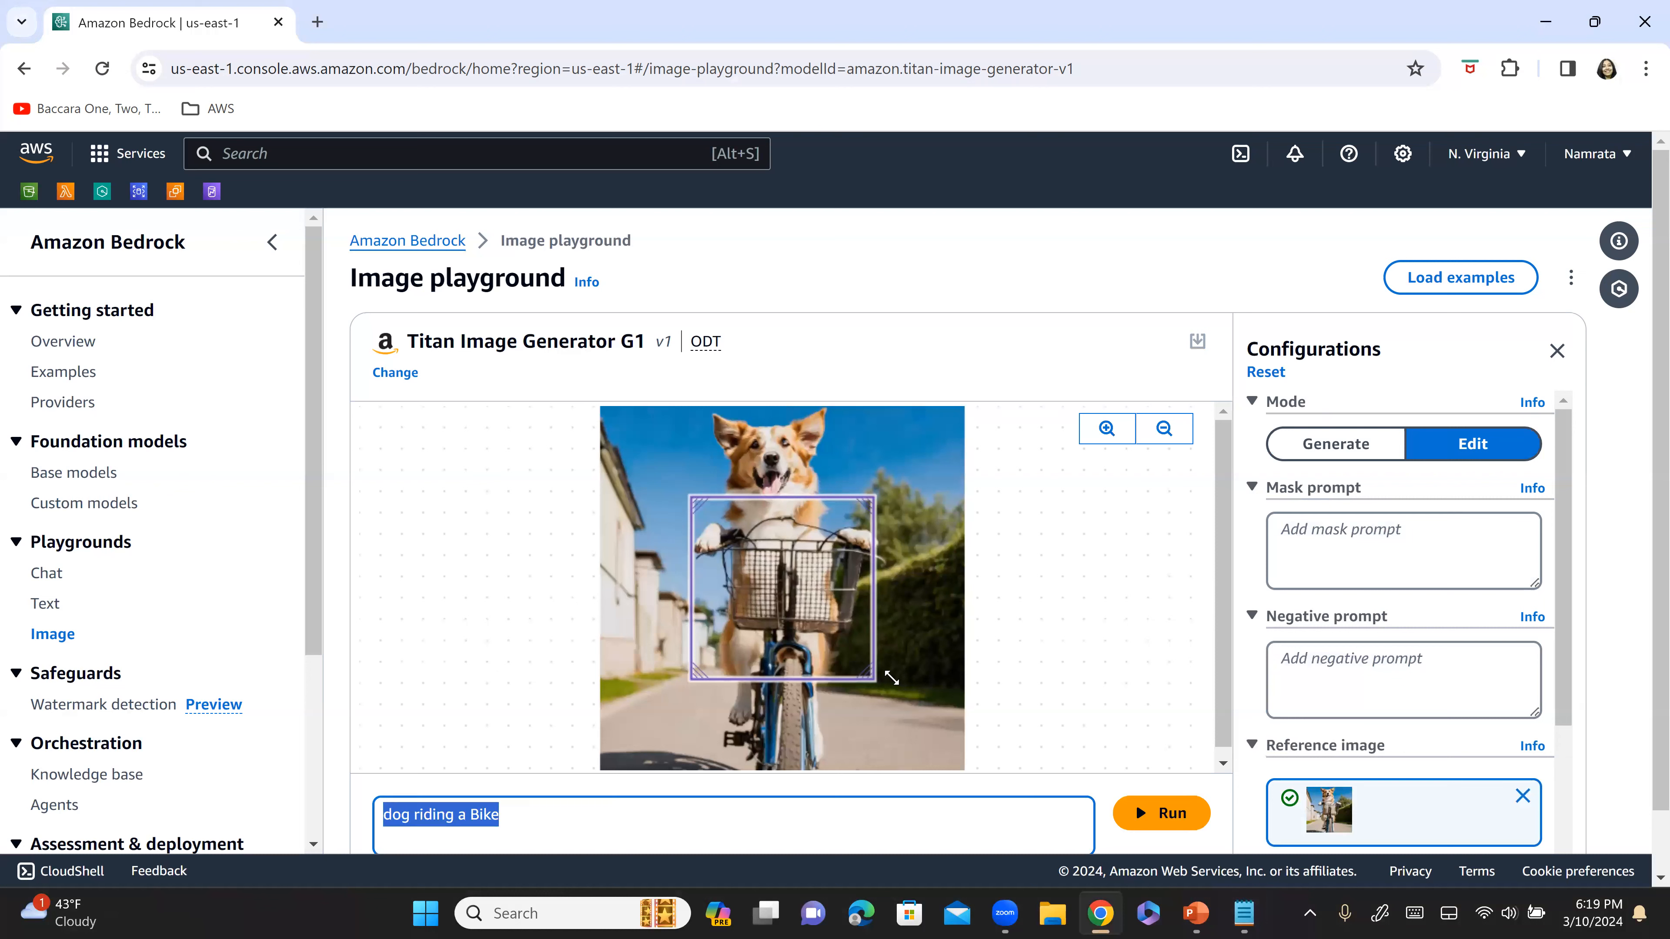
Resize and move the edit selection box so that it frames the dog's head.
{"action": "left_click_drag", "start_coordinate": [877, 682], "coordinate": [827, 505]}
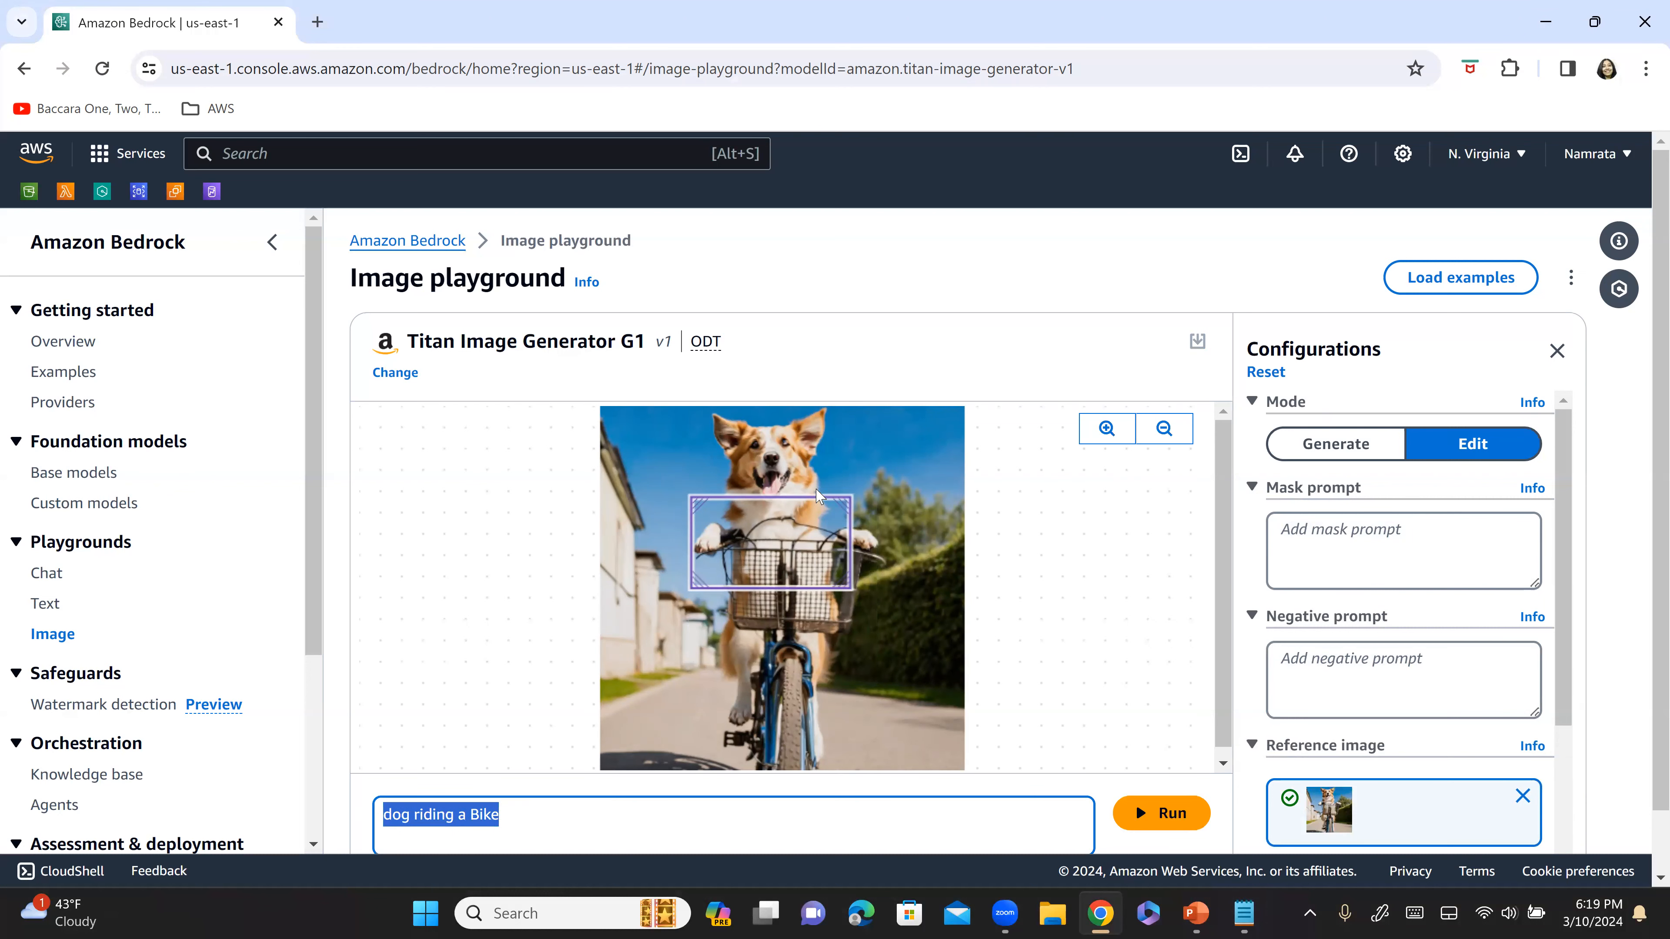
{"action": "mouse_move", "coordinate": [900, 616]}
{"action": "left_mouse_down"}
{"action": "mouse_move", "coordinate": [908, 517]}
{"action": "mouse_move", "coordinate": [900, 598]}
{"action": "left_mouse_up"}
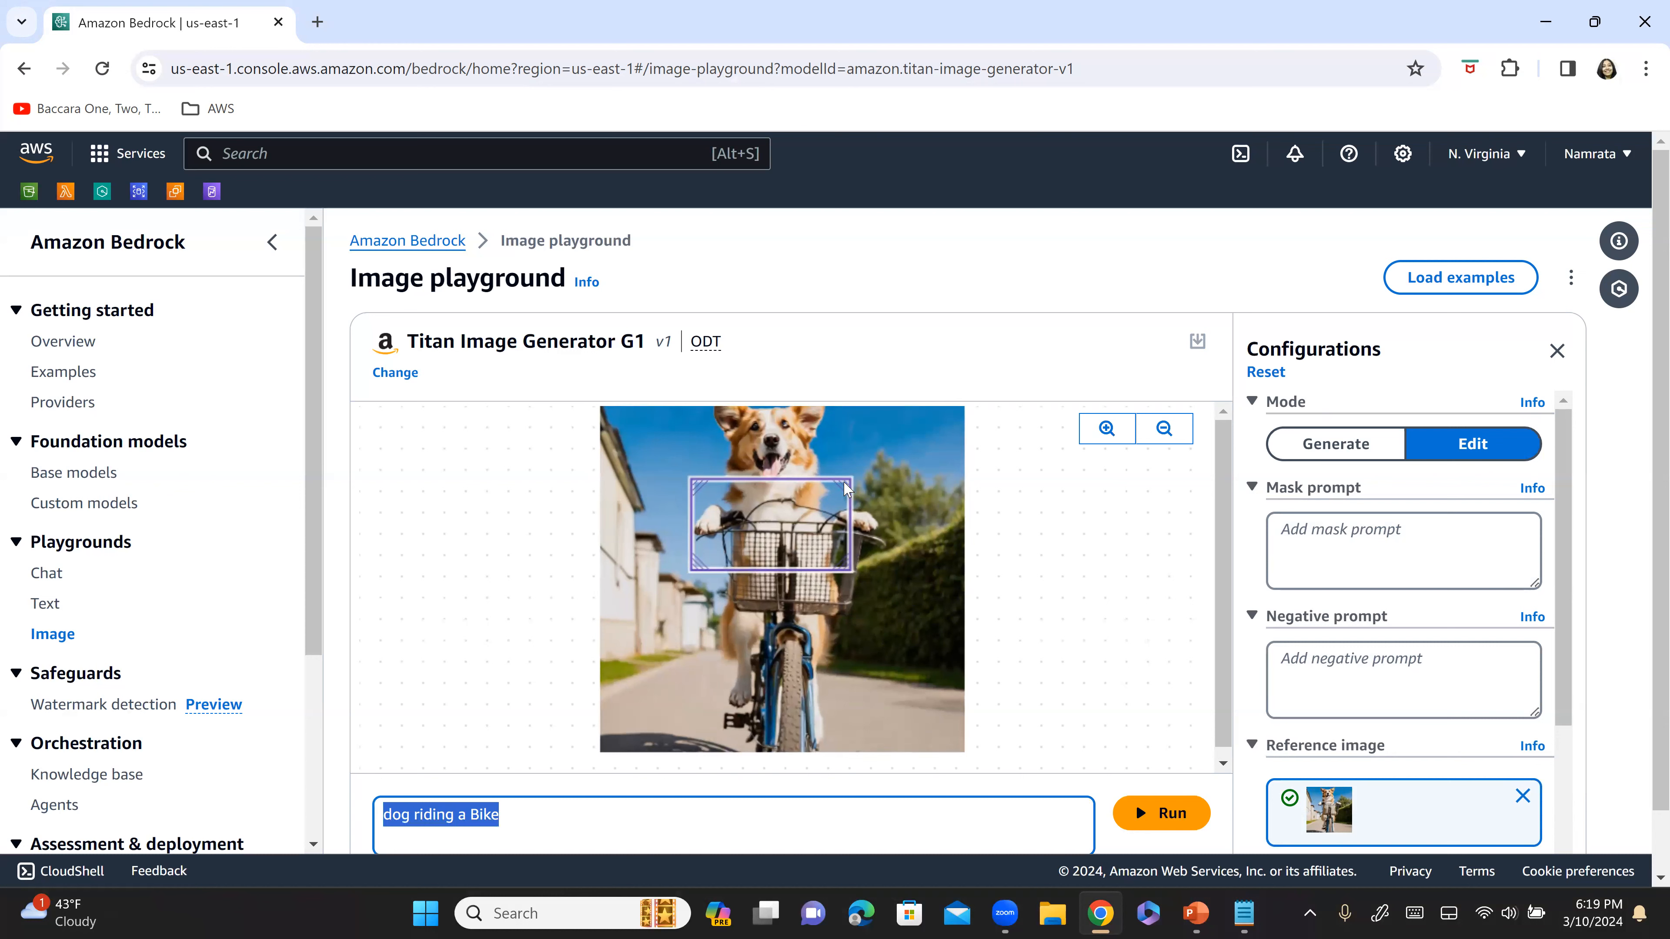
{"action": "left_click_drag", "start_coordinate": [848, 486], "coordinate": [872, 393]}
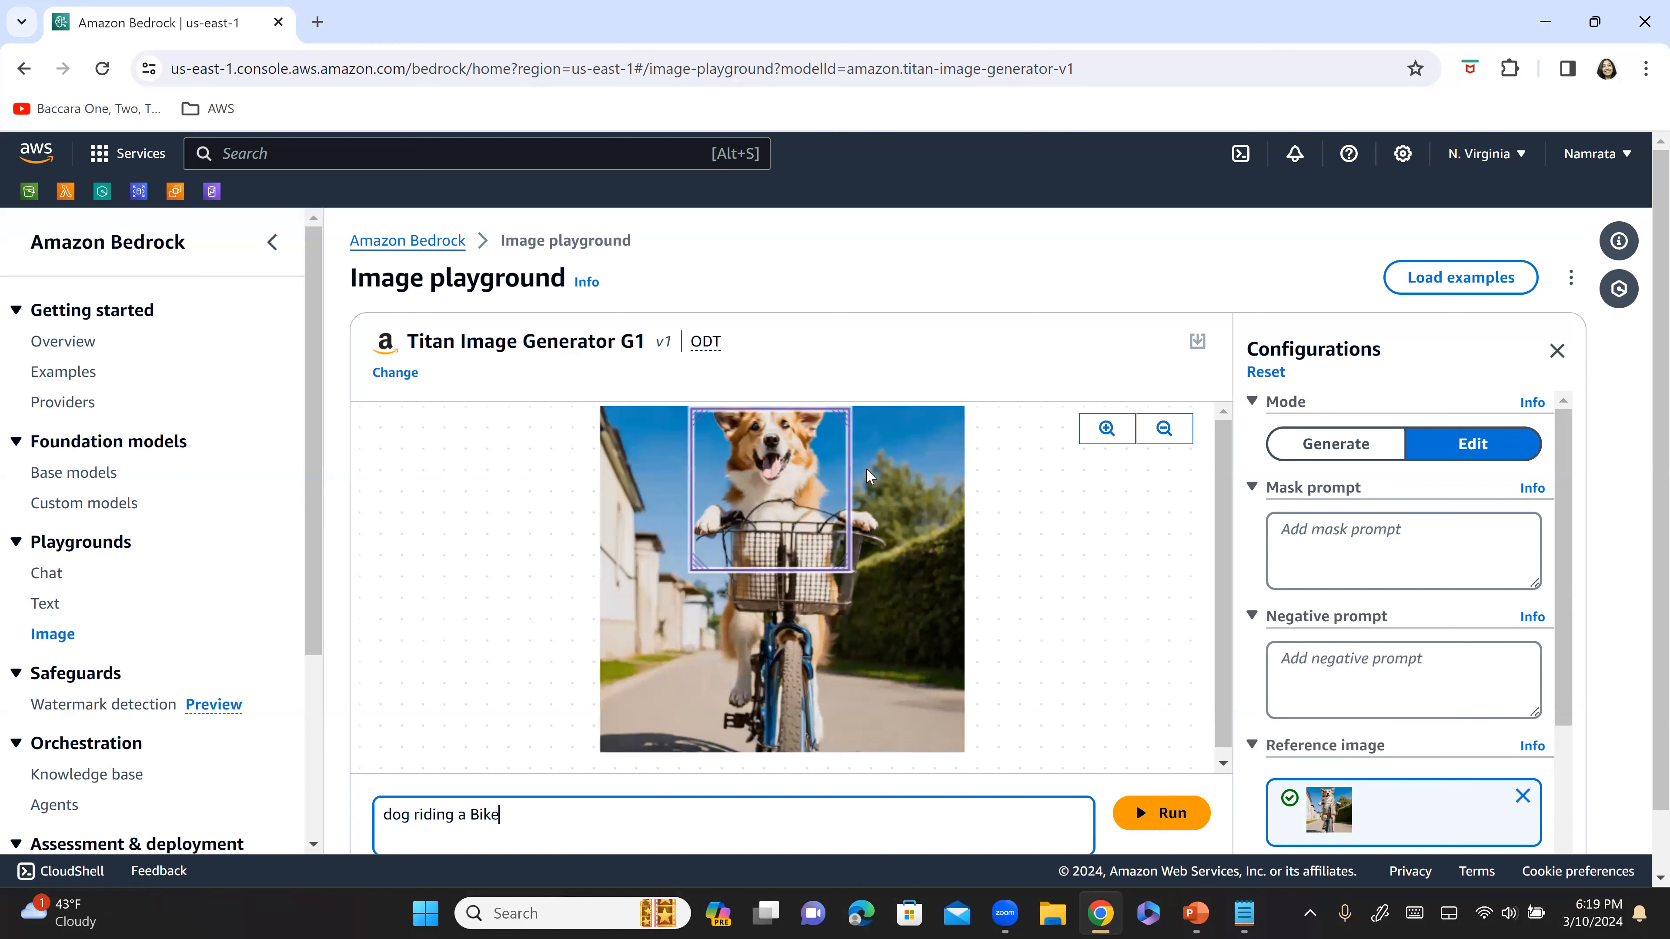
{"action": "left_click_drag", "start_coordinate": [849, 571], "coordinate": [868, 494]}
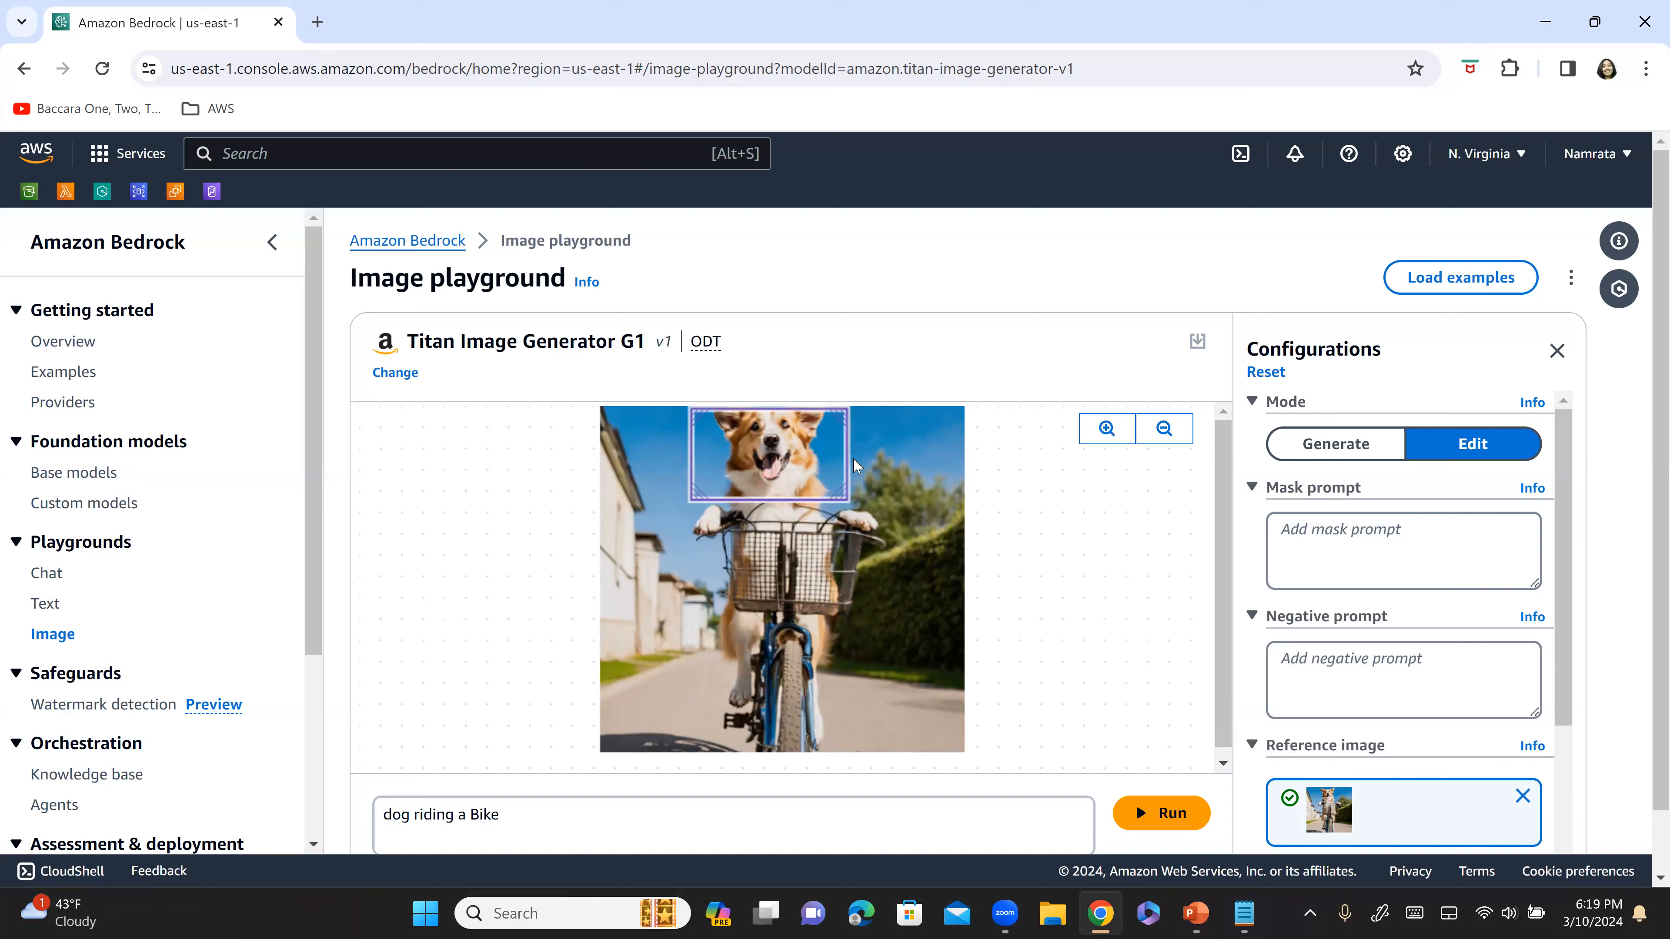
{"action": "mouse_move", "coordinate": [771, 455]}
{"action": "left_mouse_down"}
{"action": "mouse_move", "coordinate": [802, 454]}
{"action": "mouse_move", "coordinate": [803, 434]}
{"action": "mouse_move", "coordinate": [777, 469]}
{"action": "mouse_move", "coordinate": [792, 469]}
{"action": "left_mouse_up"}
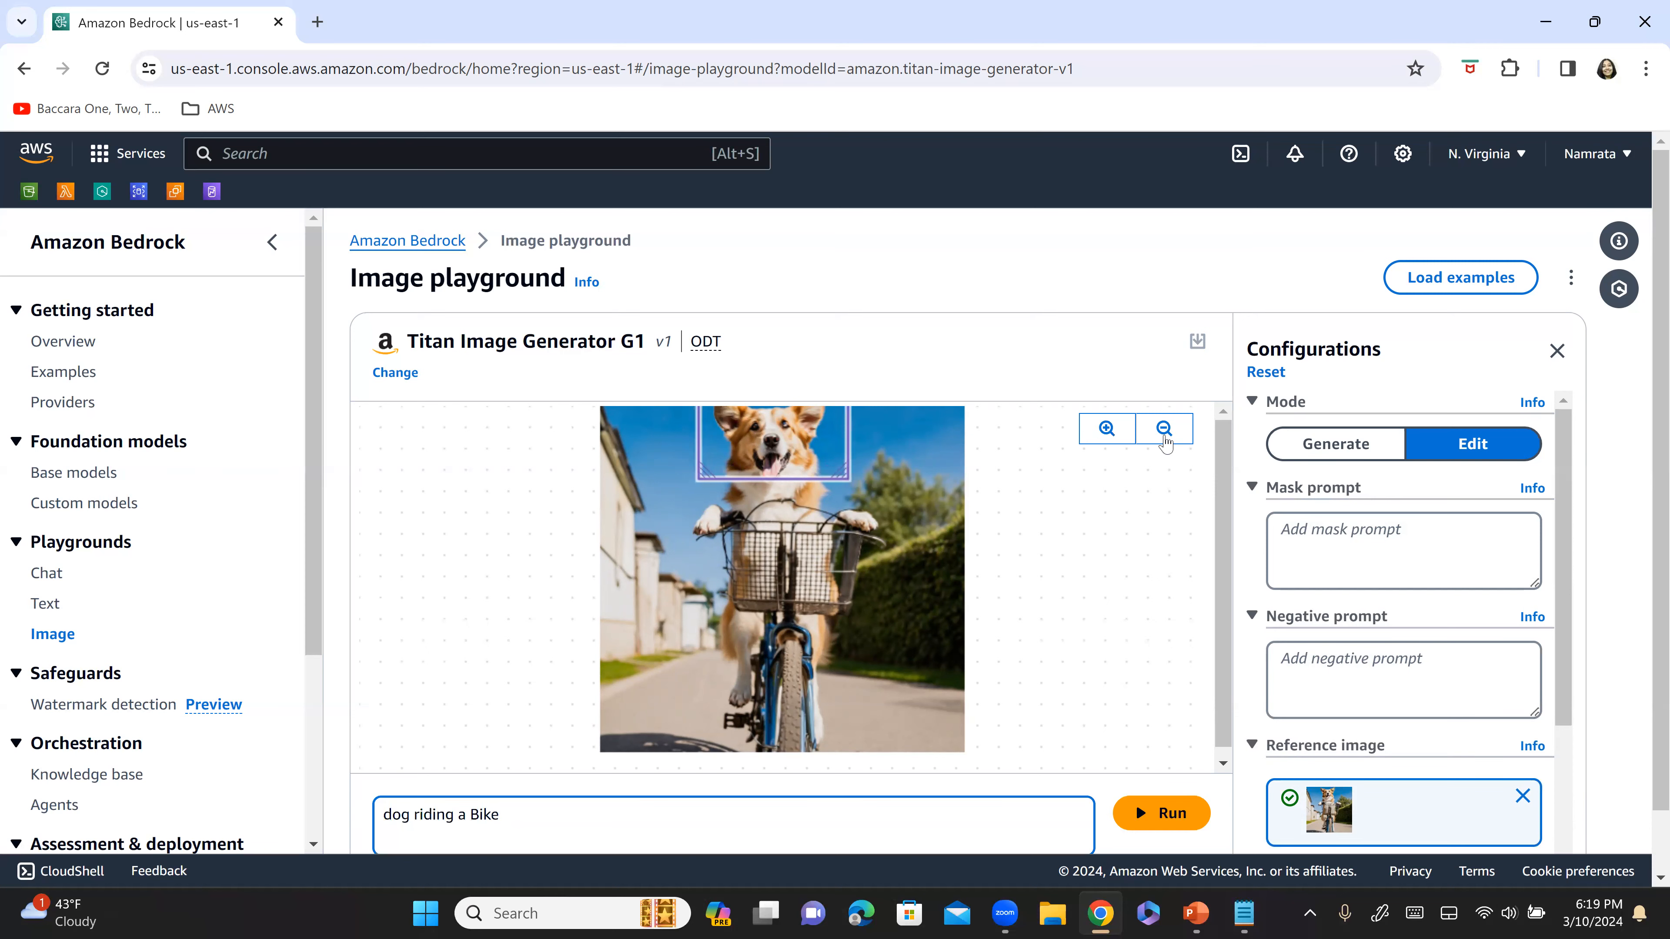
{"action": "left_click", "coordinate": [1164, 440]}
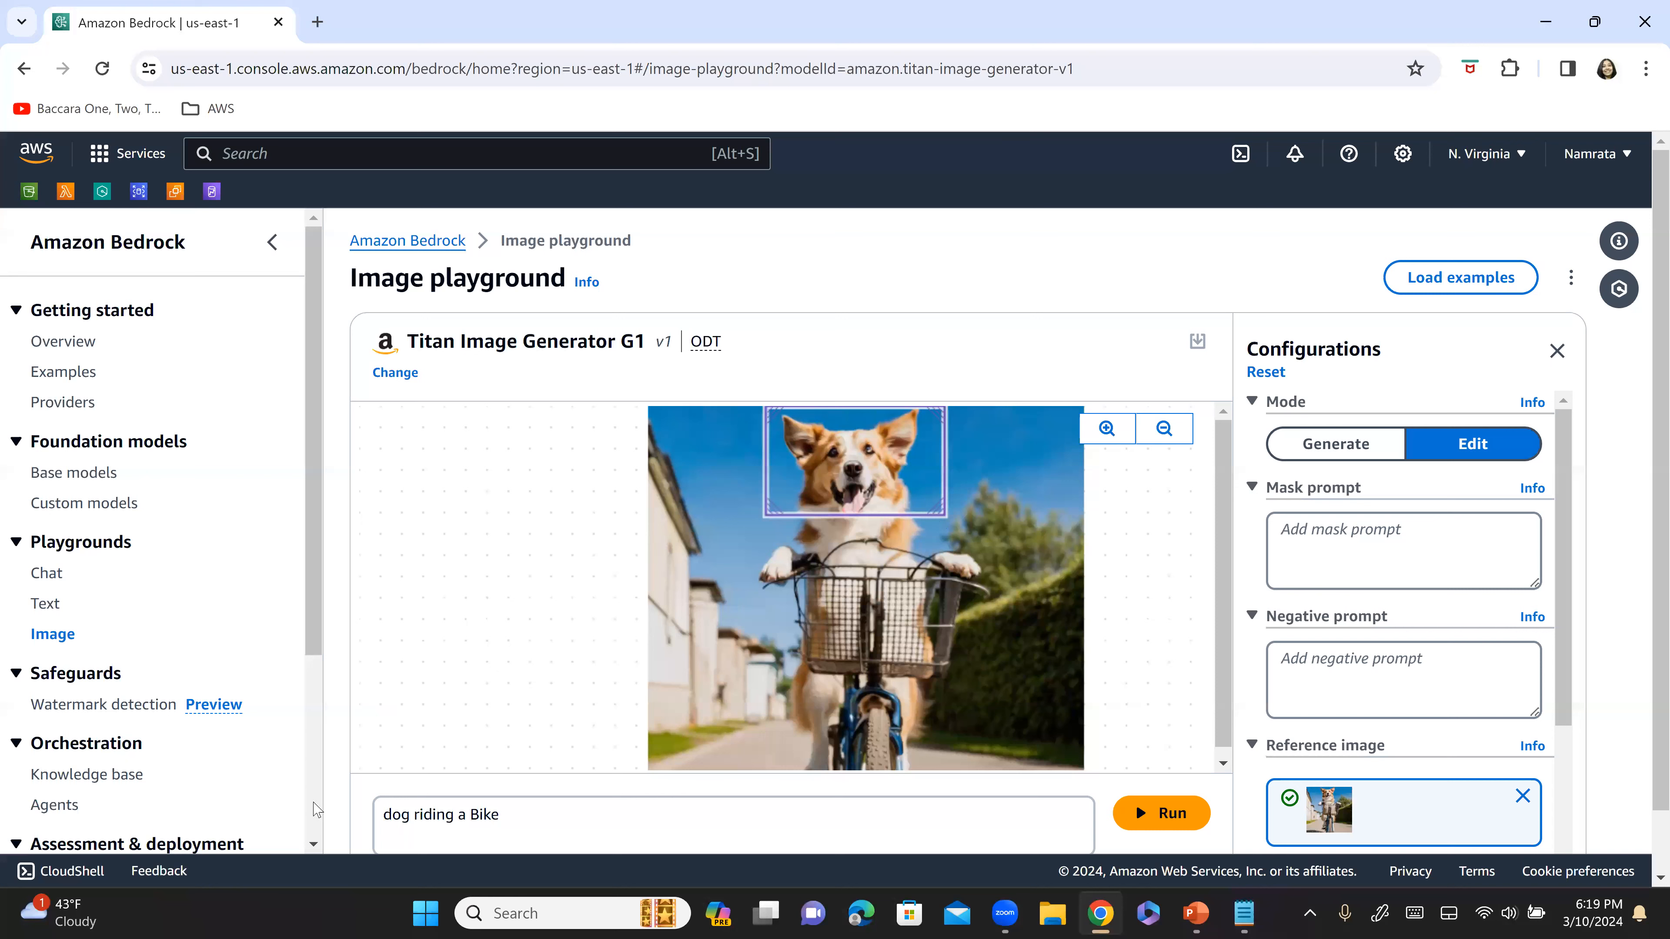
Replace the prompt with "add sunglasses" and run the edit on the selected head area.
{"action": "left_click_drag", "start_coordinate": [507, 816], "coordinate": [296, 791]}
{"action": "key", "text": "ctrl+v"}
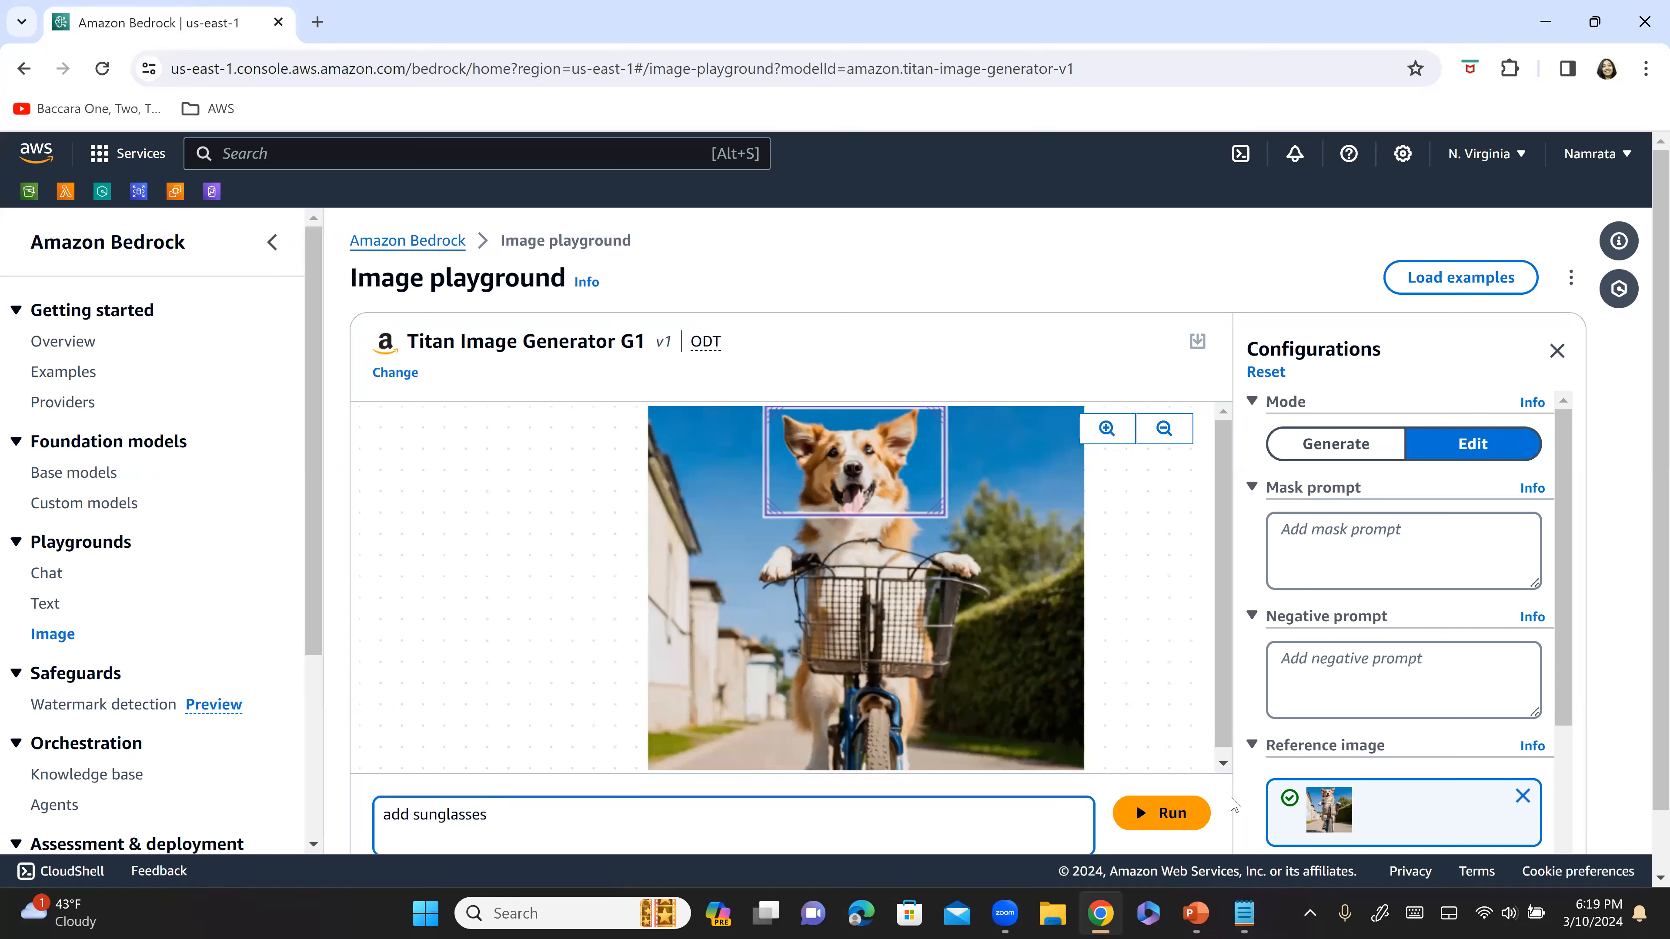
{"action": "left_click", "coordinate": [1157, 814]}
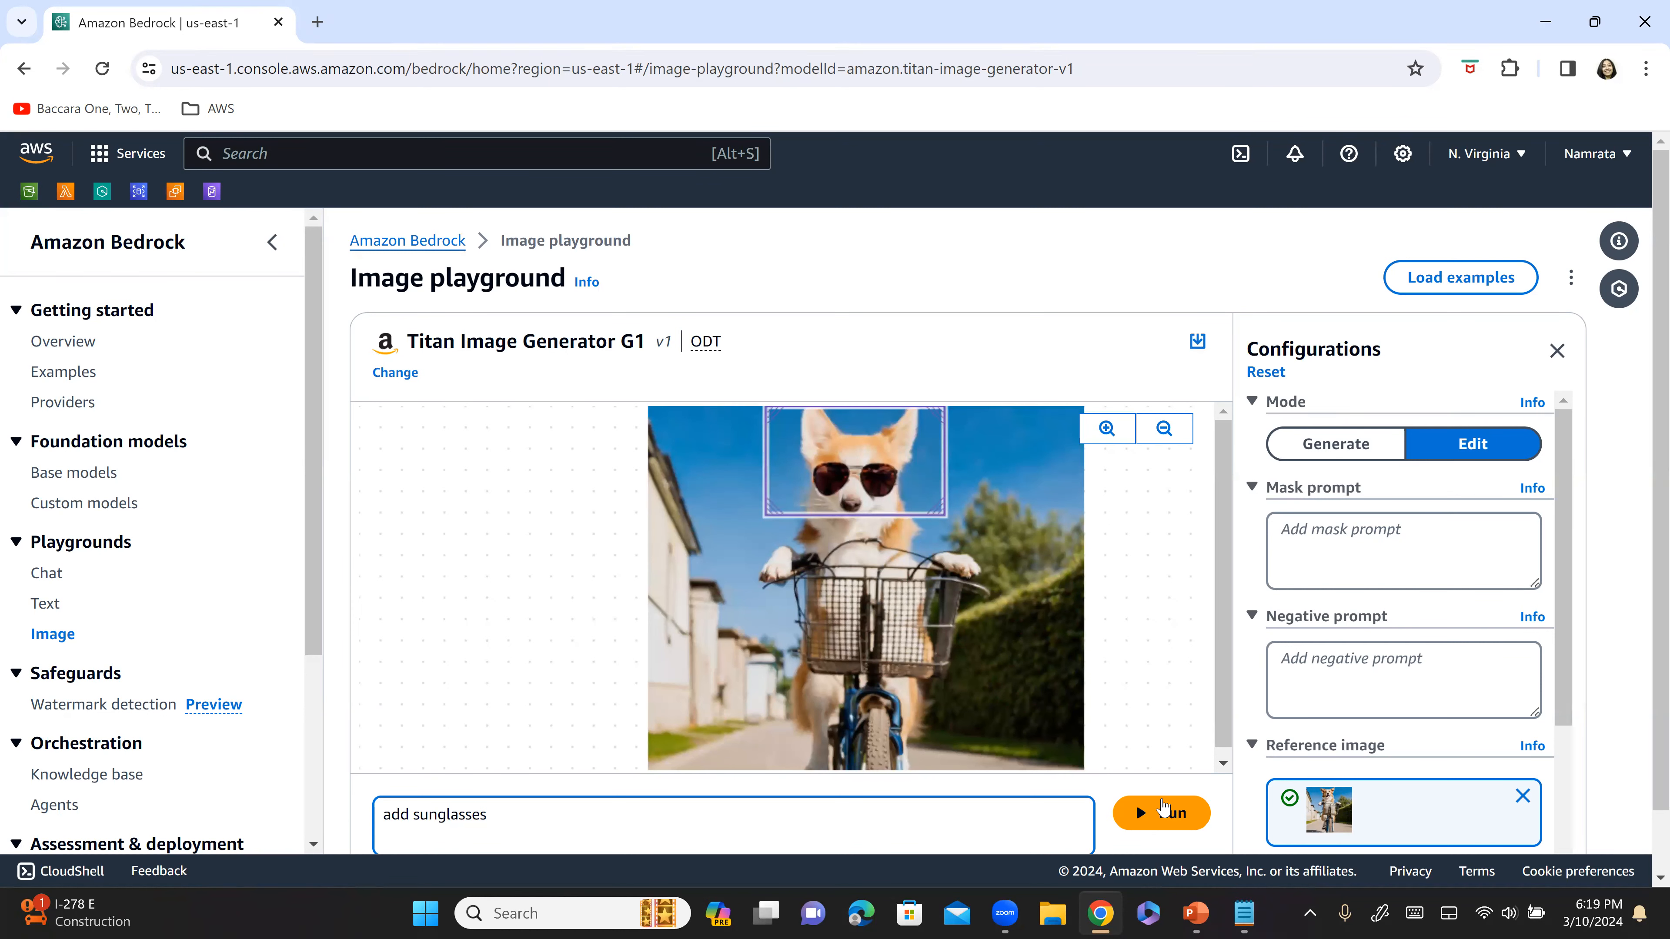
Copy the prompt "add flowers" from the Notepad list and return to the image playground.
{"action": "key", "text": "alt+Tab"}
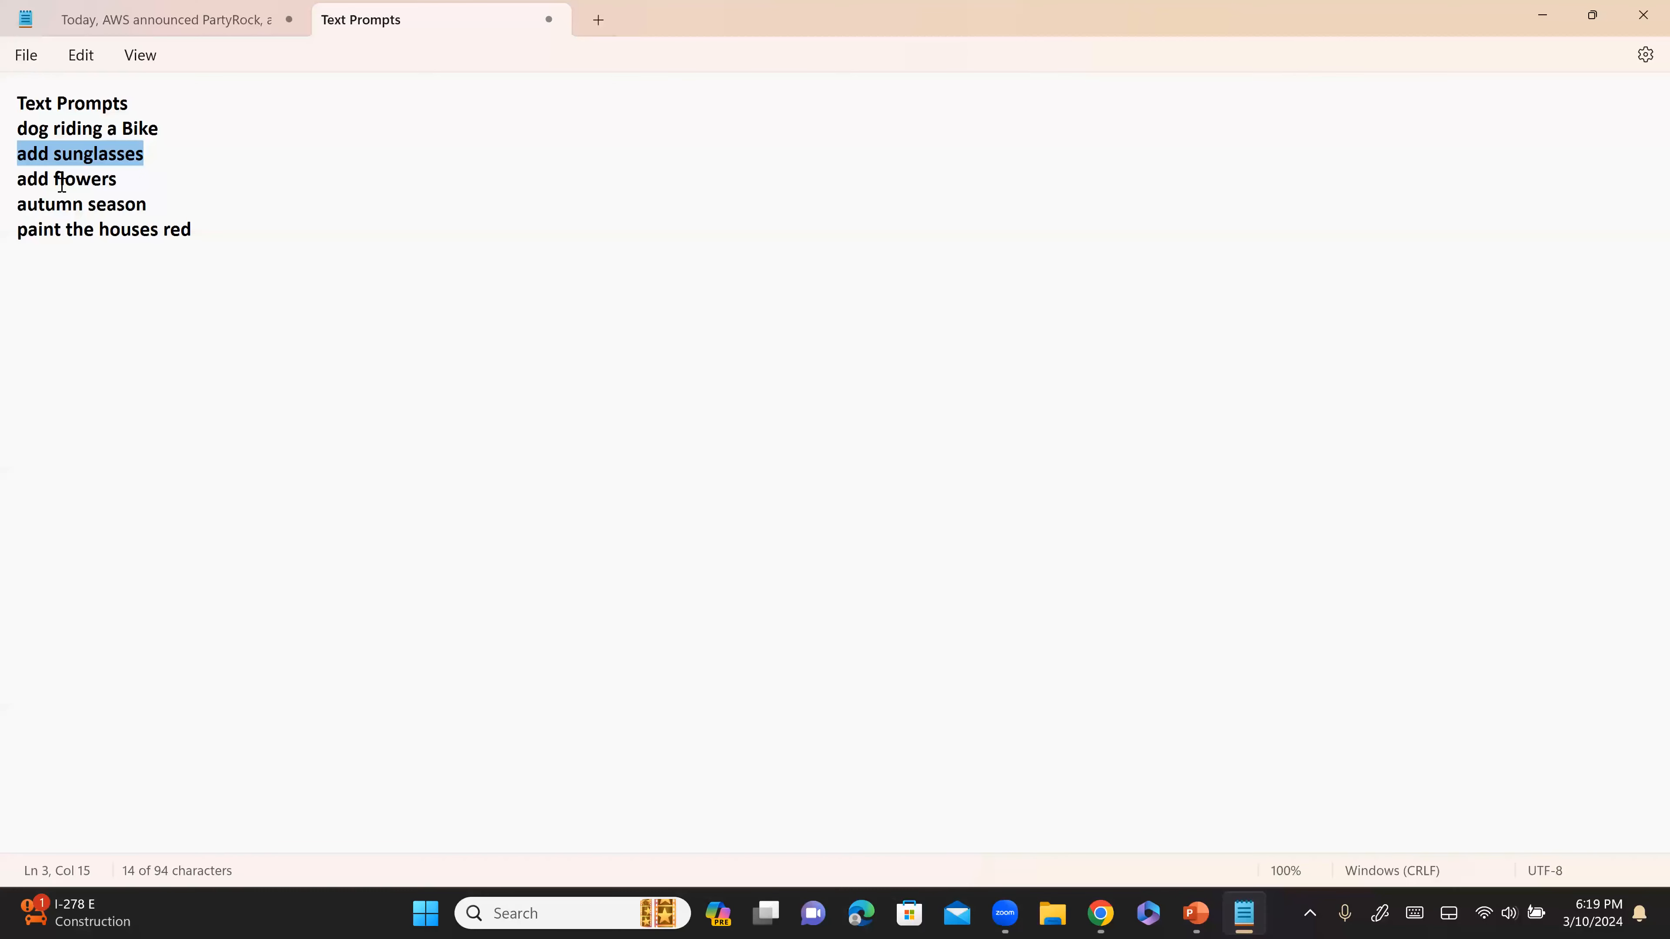
{"action": "left_click", "coordinate": [141, 177]}
{"action": "left_click_drag", "start_coordinate": [141, 177], "coordinate": [19, 179]}
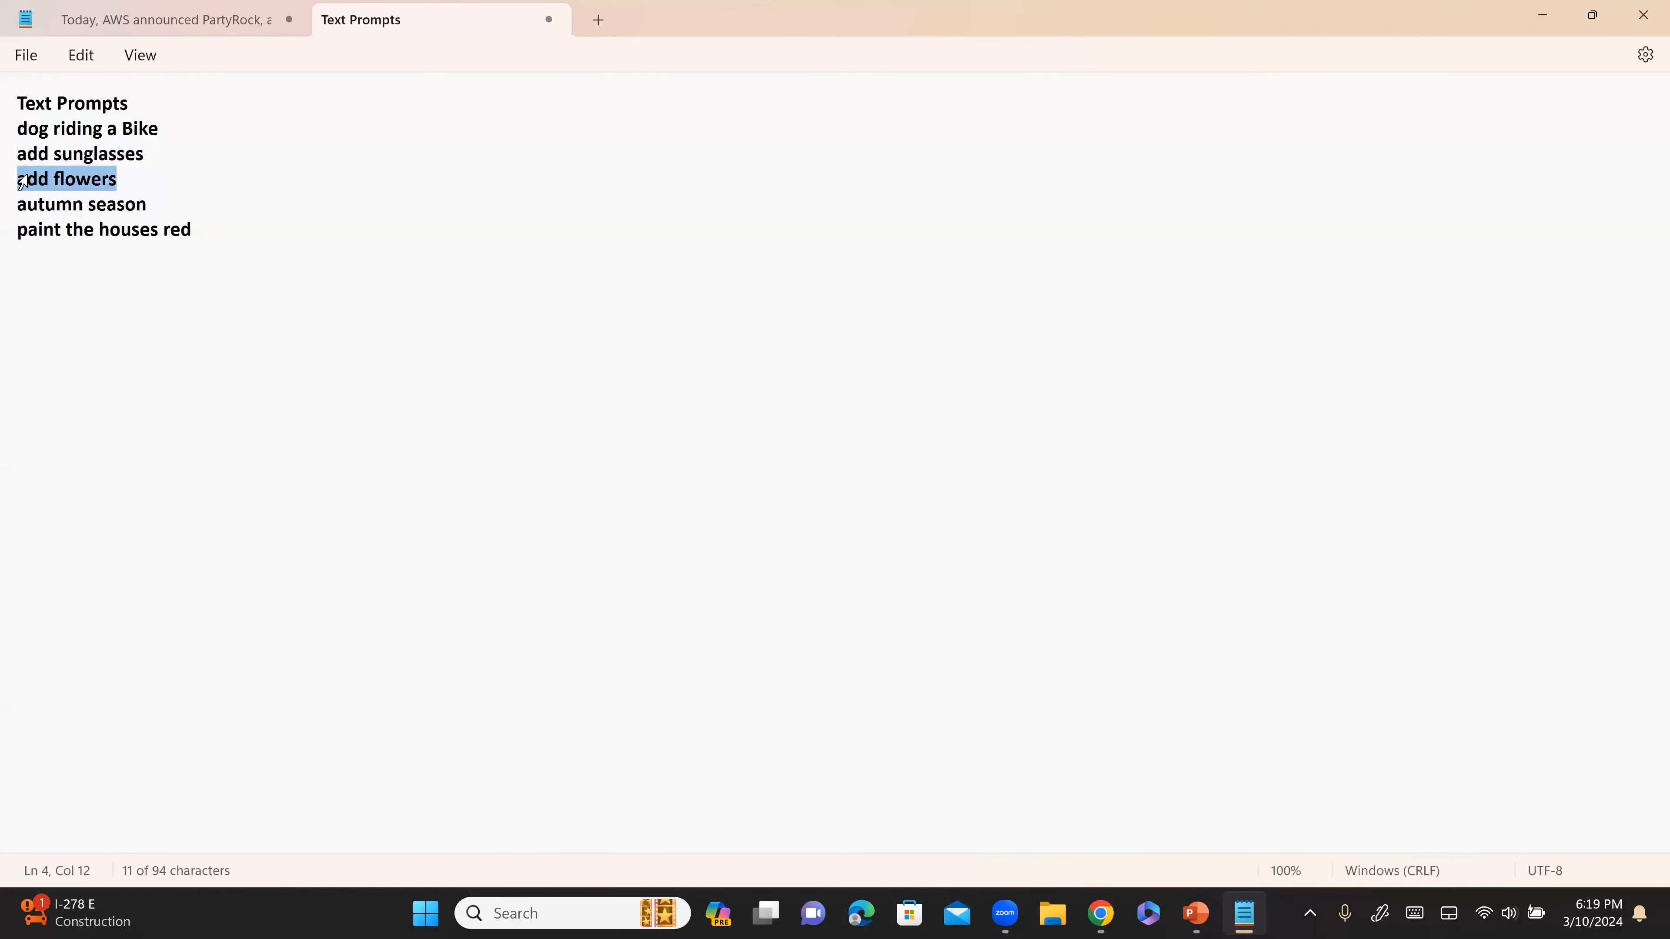
{"action": "key", "text": "alt+Tab"}
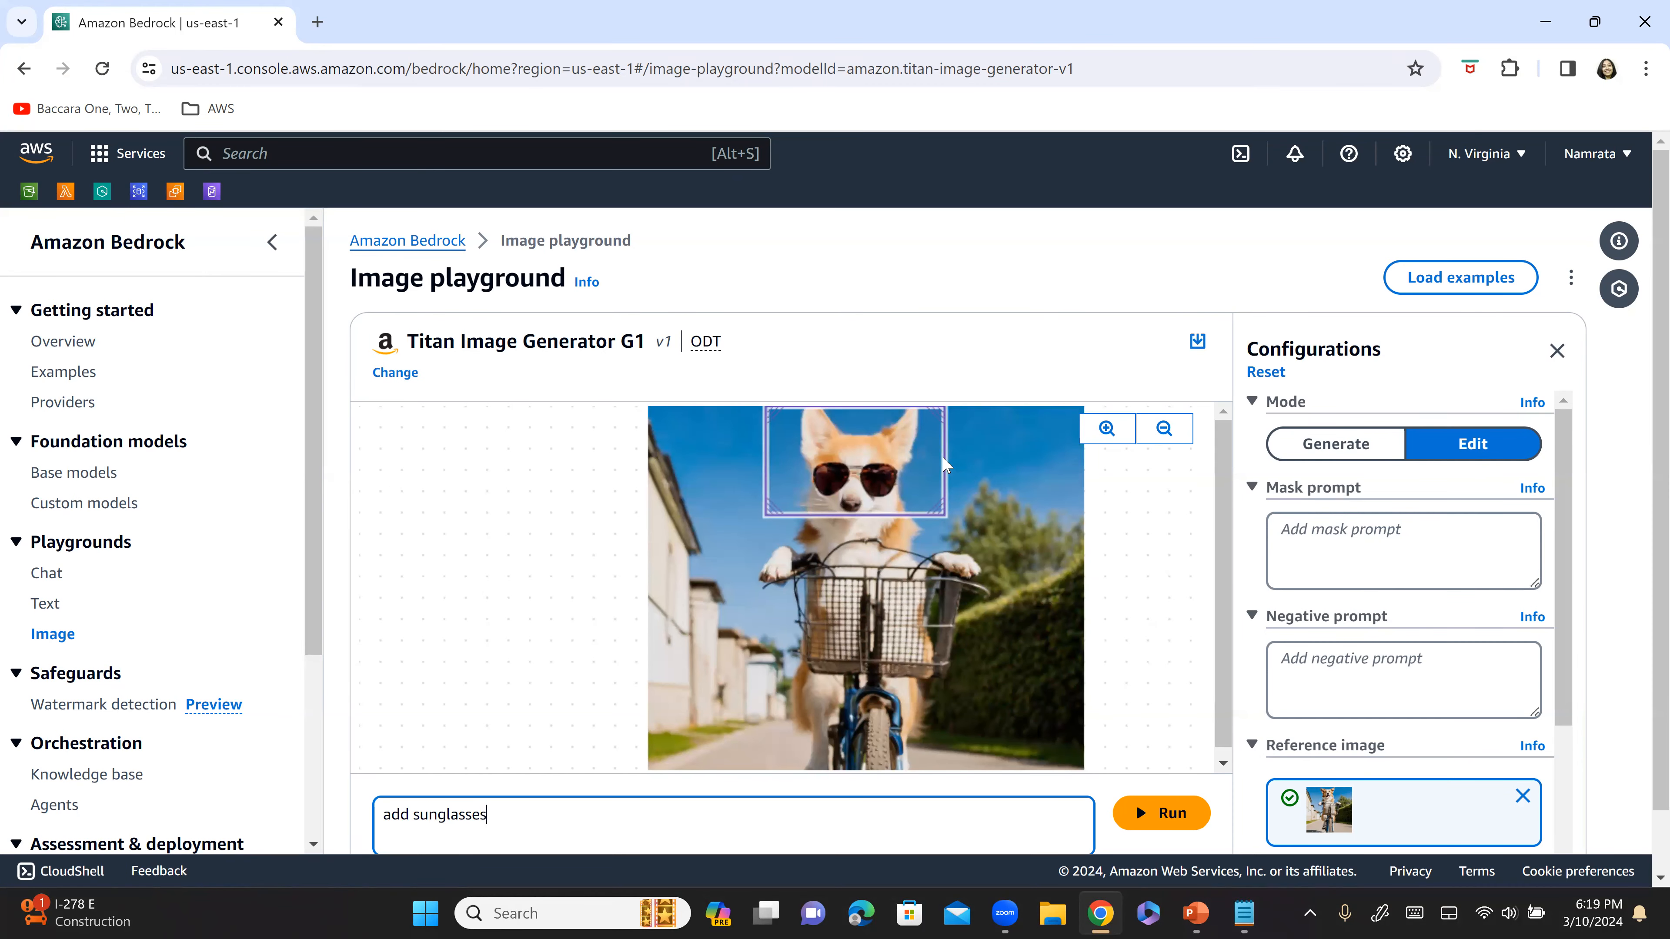
Move the edit selection box onto the bicycle basket and enlarge it to cover the handlebars and the whole basket.
{"action": "left_click_drag", "start_coordinate": [945, 464], "coordinate": [967, 615]}
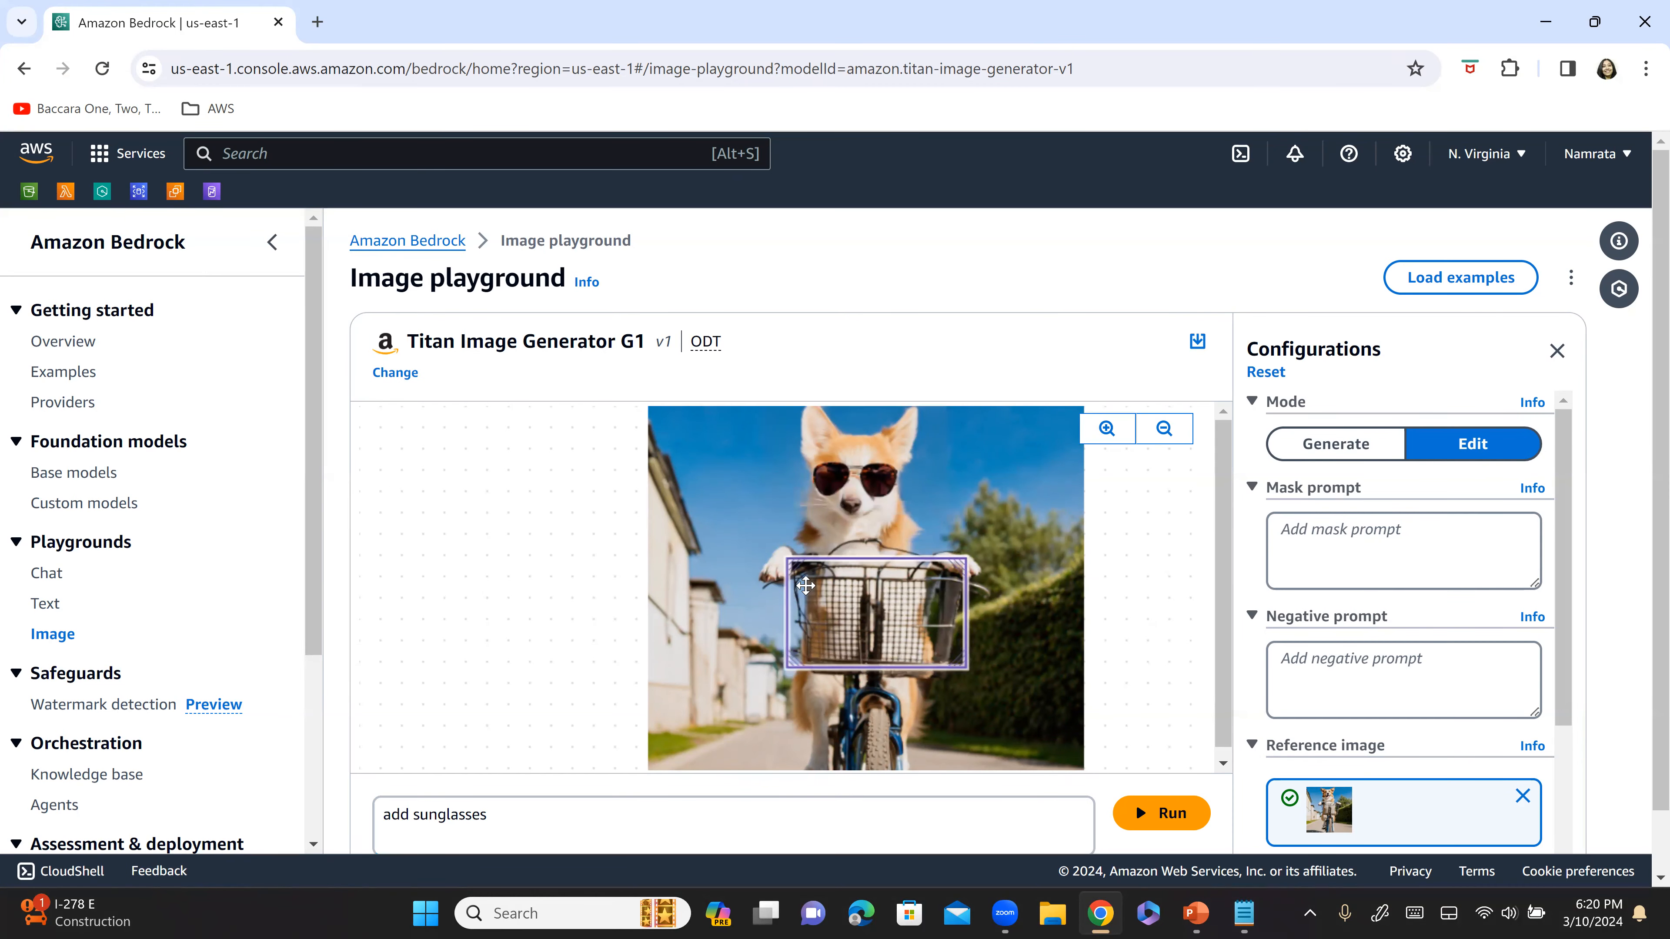
{"action": "left_click", "coordinate": [793, 562]}
{"action": "left_click_drag", "start_coordinate": [793, 562], "coordinate": [749, 534]}
{"action": "mouse_move", "coordinate": [927, 530]}
{"action": "left_mouse_down"}
{"action": "mouse_move", "coordinate": [947, 545]}
{"action": "mouse_move", "coordinate": [917, 527]}
{"action": "left_mouse_up"}
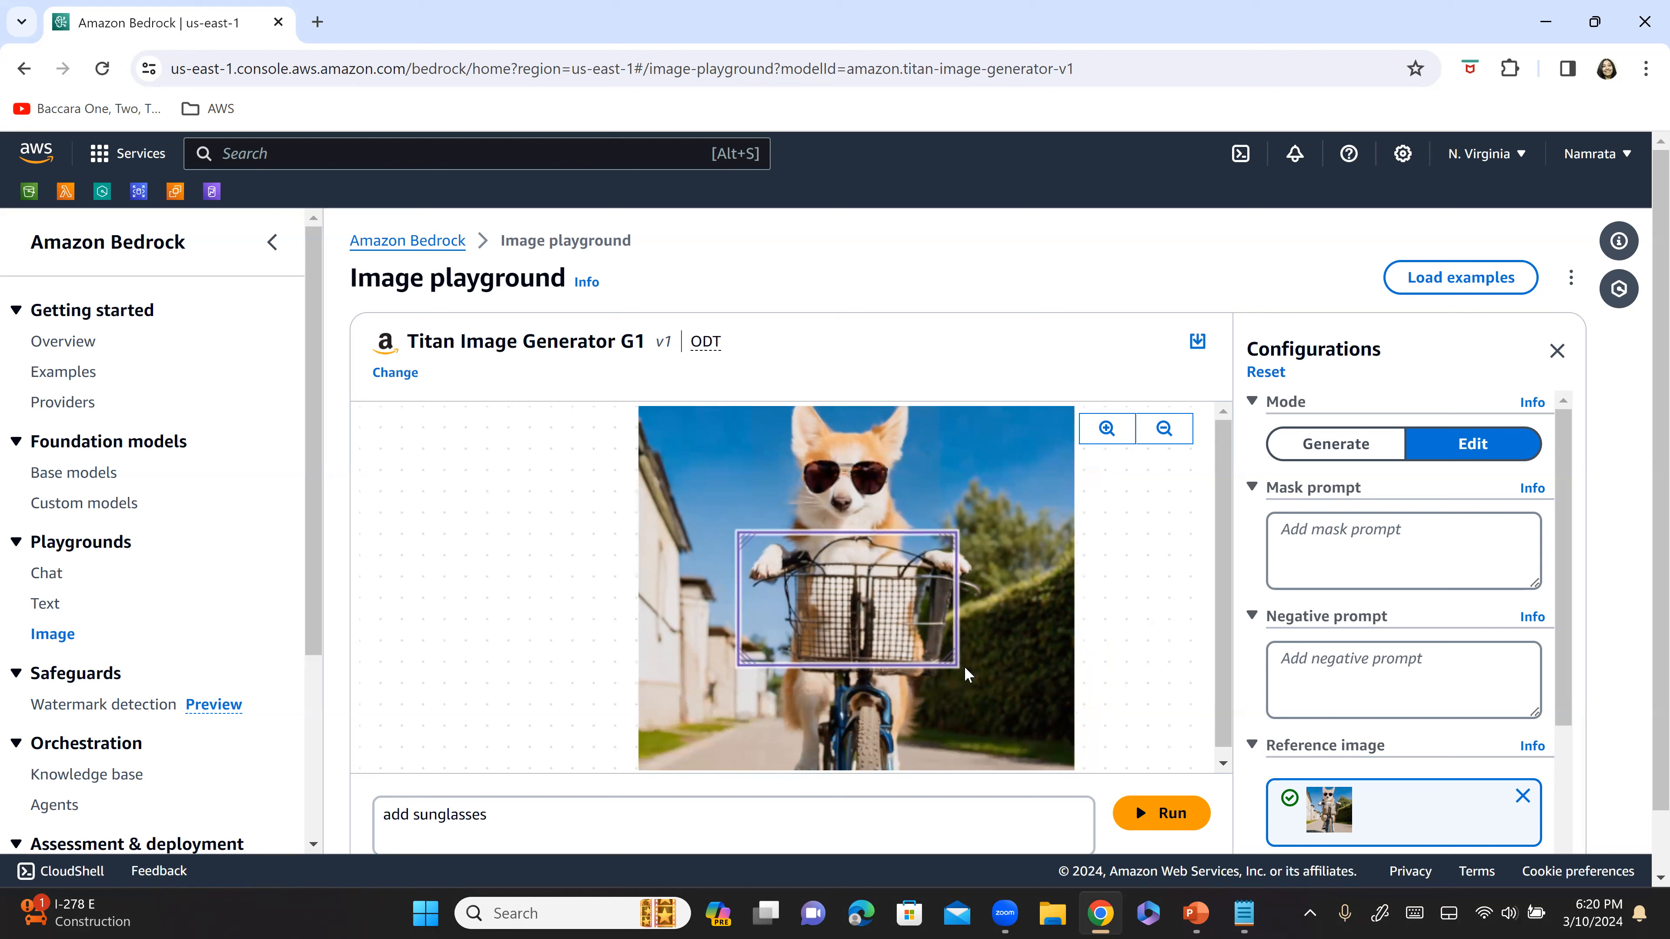
{"action": "left_click_drag", "start_coordinate": [954, 661], "coordinate": [991, 690]}
Replace the prompt with "add flowers" and run the edit on the basket area.
{"action": "left_click", "coordinate": [906, 849]}
{"action": "triple_click", "coordinate": [401, 814]}
{"action": "type", "text": "add flowers"}
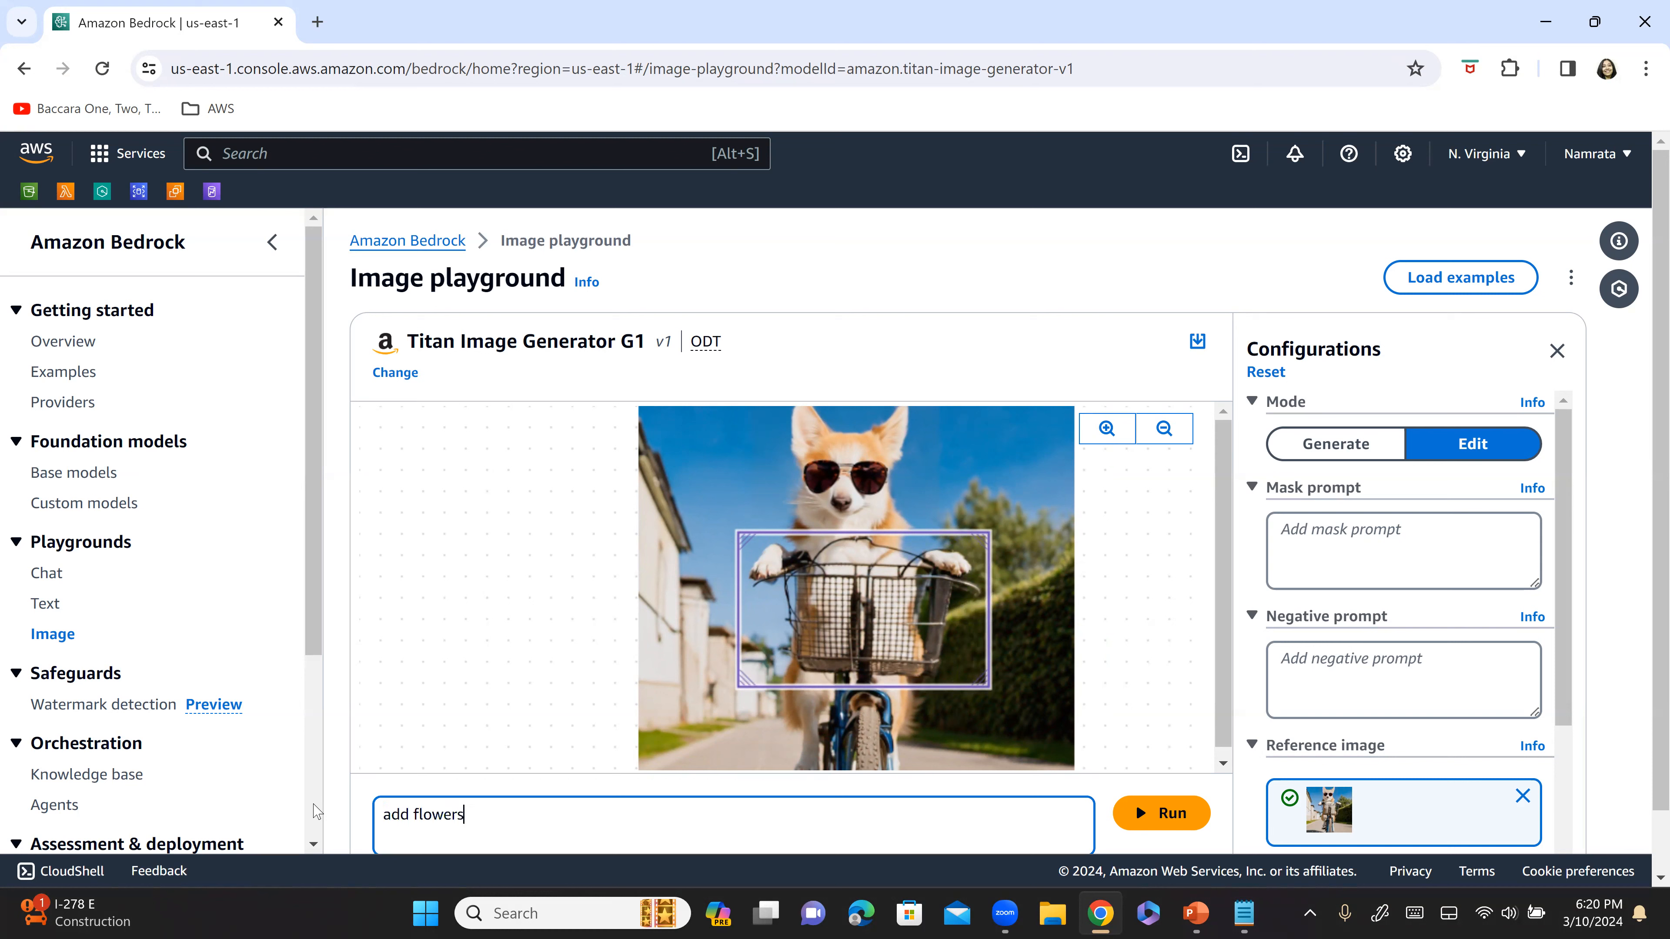
{"action": "left_click", "coordinate": [1167, 819]}
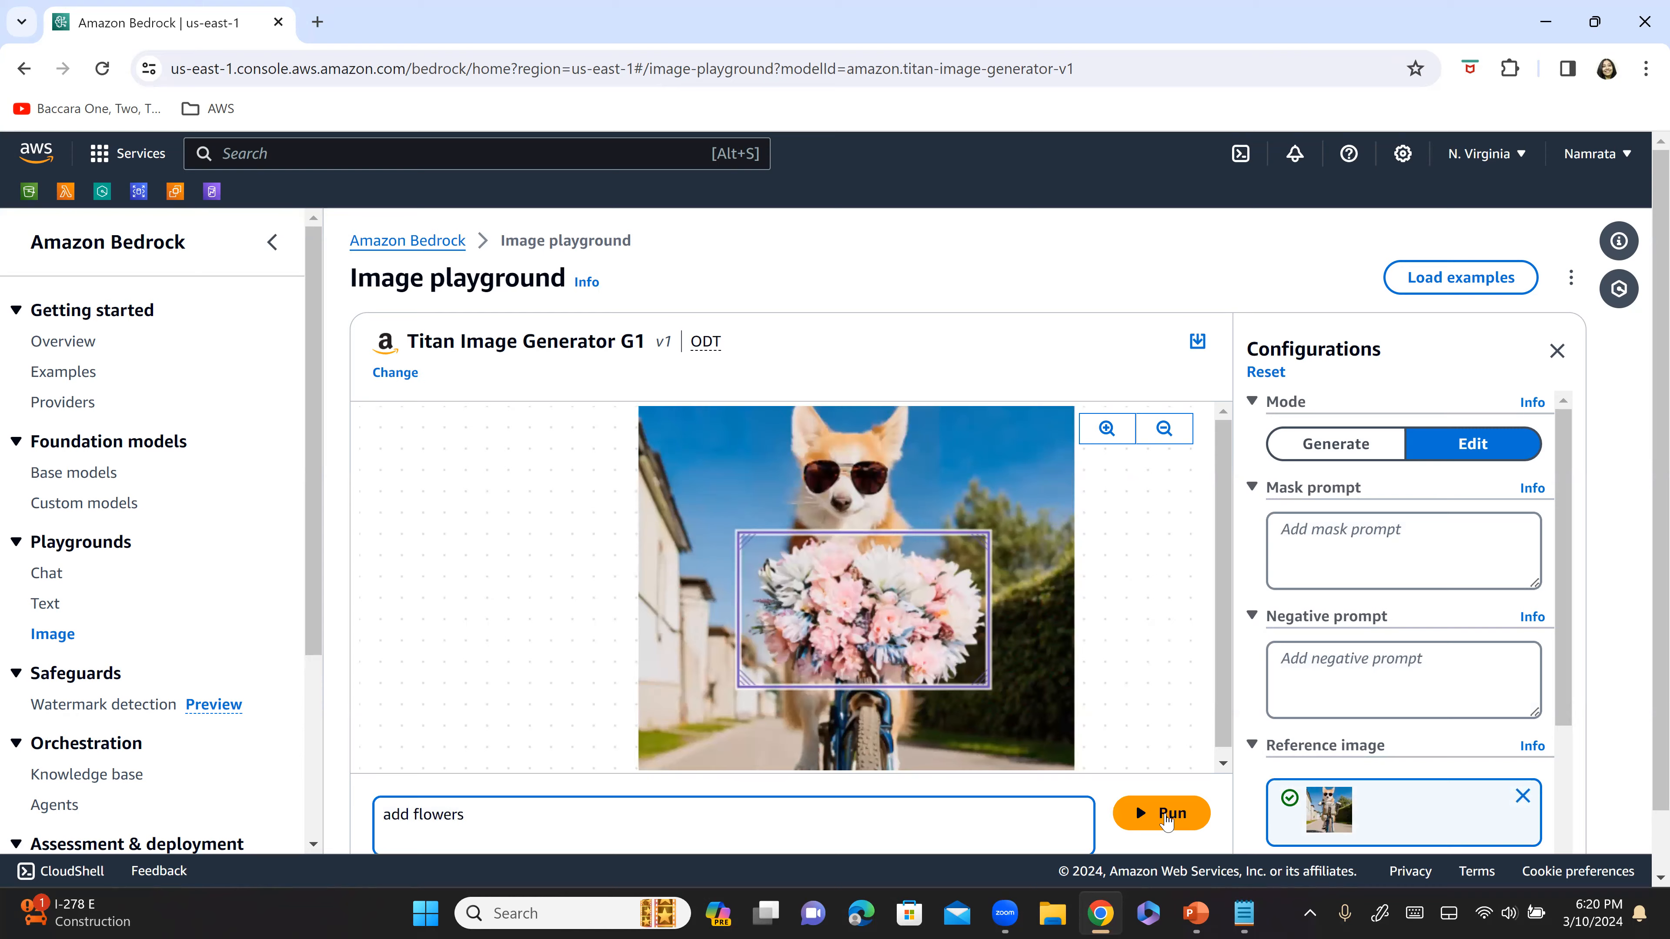
Copy the prompt "autumn season" from the Notepad list and return to the image playground.
{"action": "key", "text": "alt+Tab"}
{"action": "left_click", "coordinate": [205, 304]}
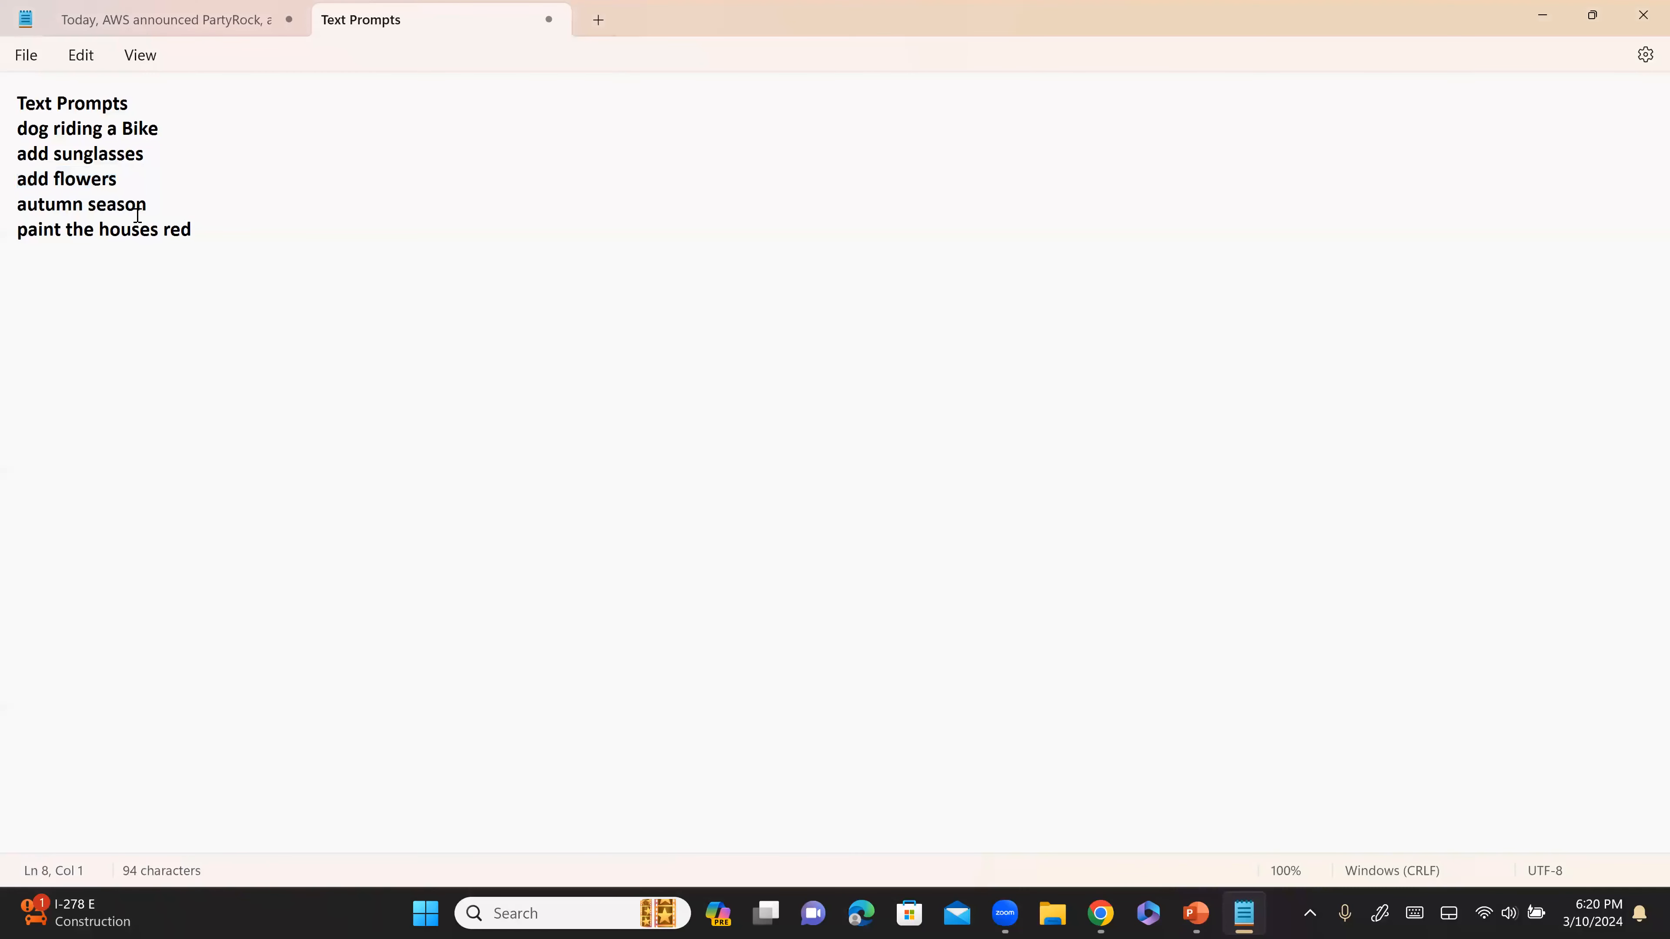
{"action": "left_click_drag", "start_coordinate": [174, 203], "coordinate": [20, 200]}
{"action": "left_click", "coordinate": [31, 212]}
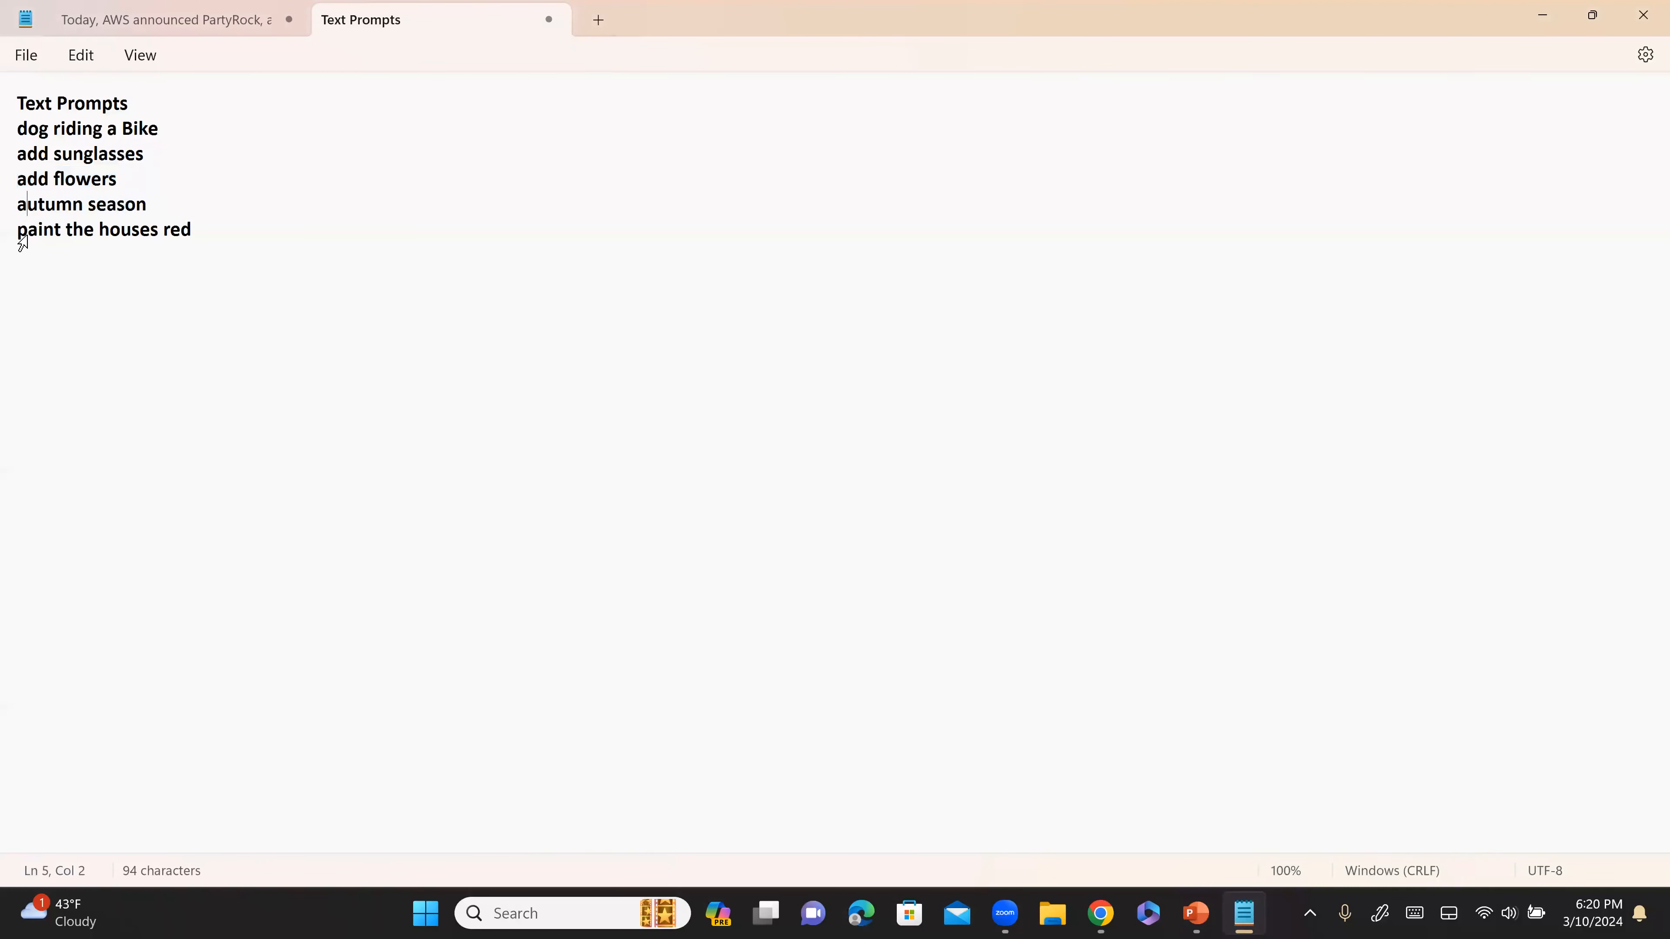
{"action": "key", "text": "alt+Tab"}
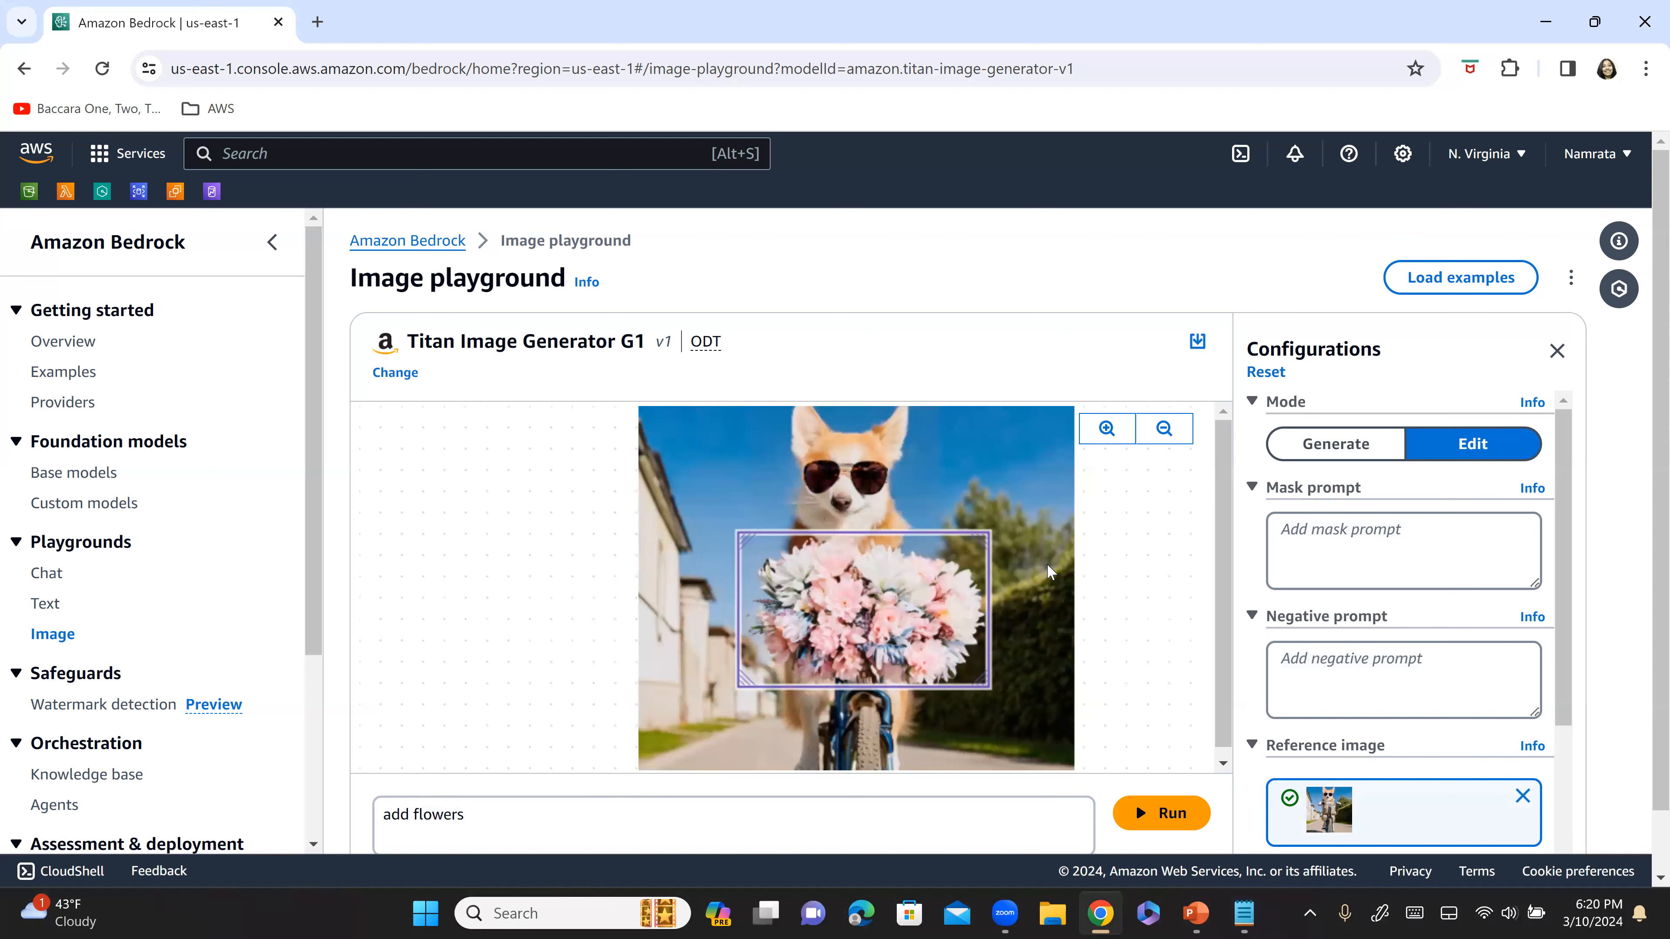
Move and resize the edit selection box to cover the trees and sky beside the dog, up to the picture's right edge.
{"action": "left_click_drag", "start_coordinate": [739, 536], "coordinate": [882, 512]}
{"action": "left_click_drag", "start_coordinate": [989, 684], "coordinate": [1059, 619]}
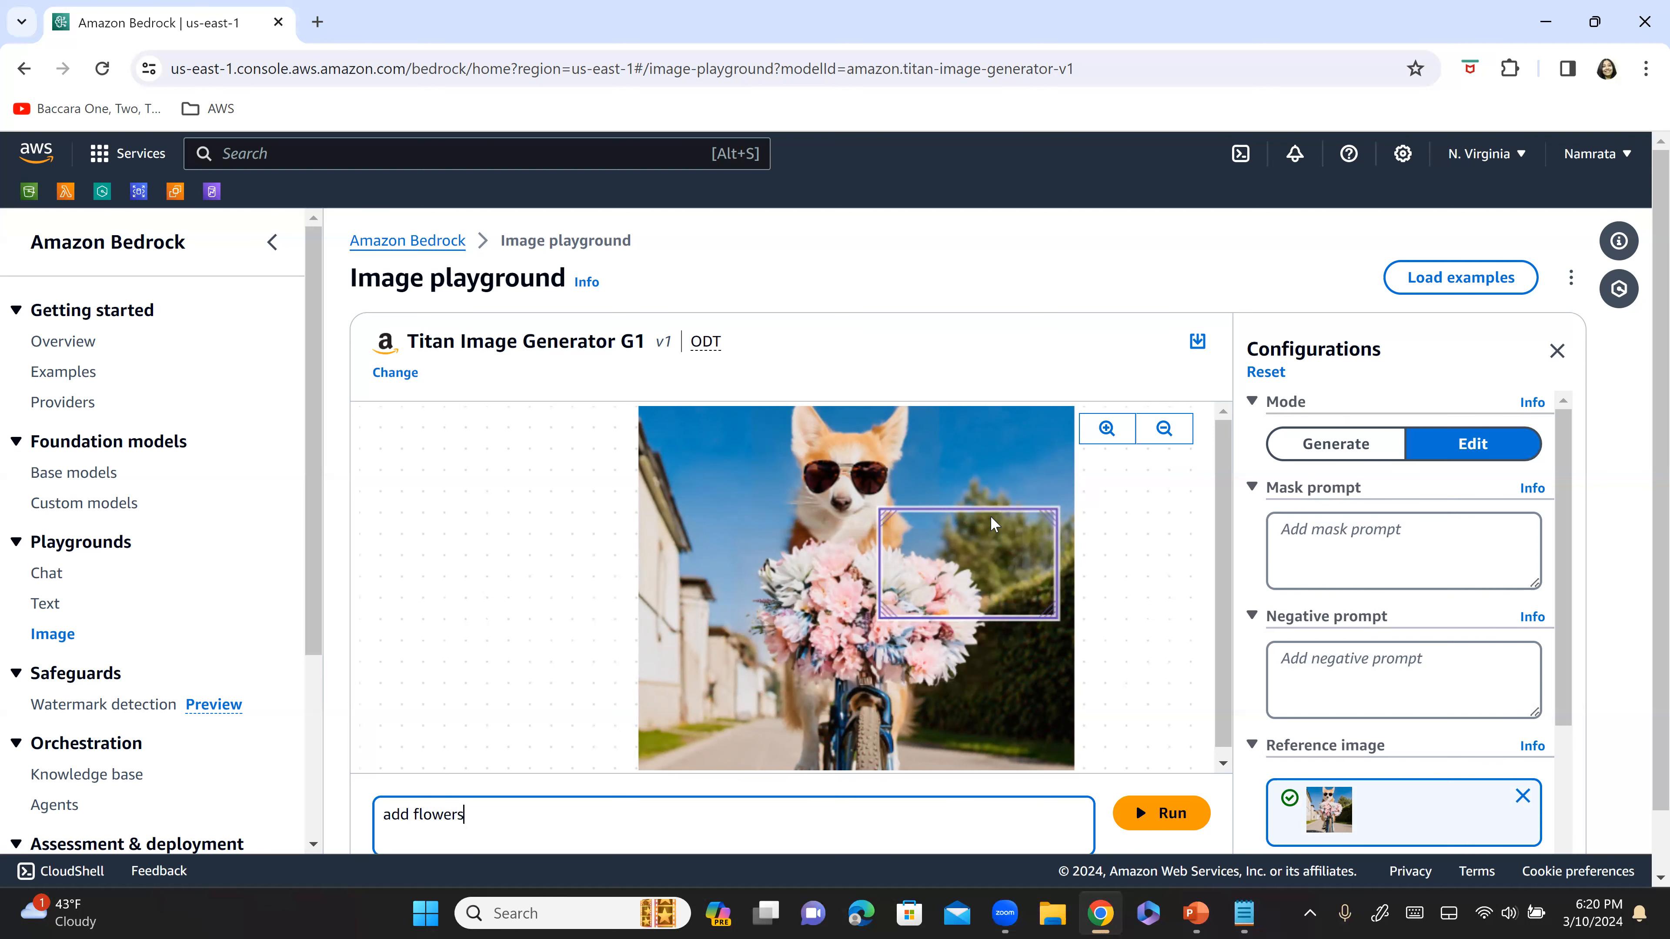
{"action": "left_click_drag", "start_coordinate": [992, 508], "coordinate": [986, 436]}
{"action": "left_click", "coordinate": [941, 544]}
{"action": "left_click_drag", "start_coordinate": [1011, 619], "coordinate": [1044, 552]}
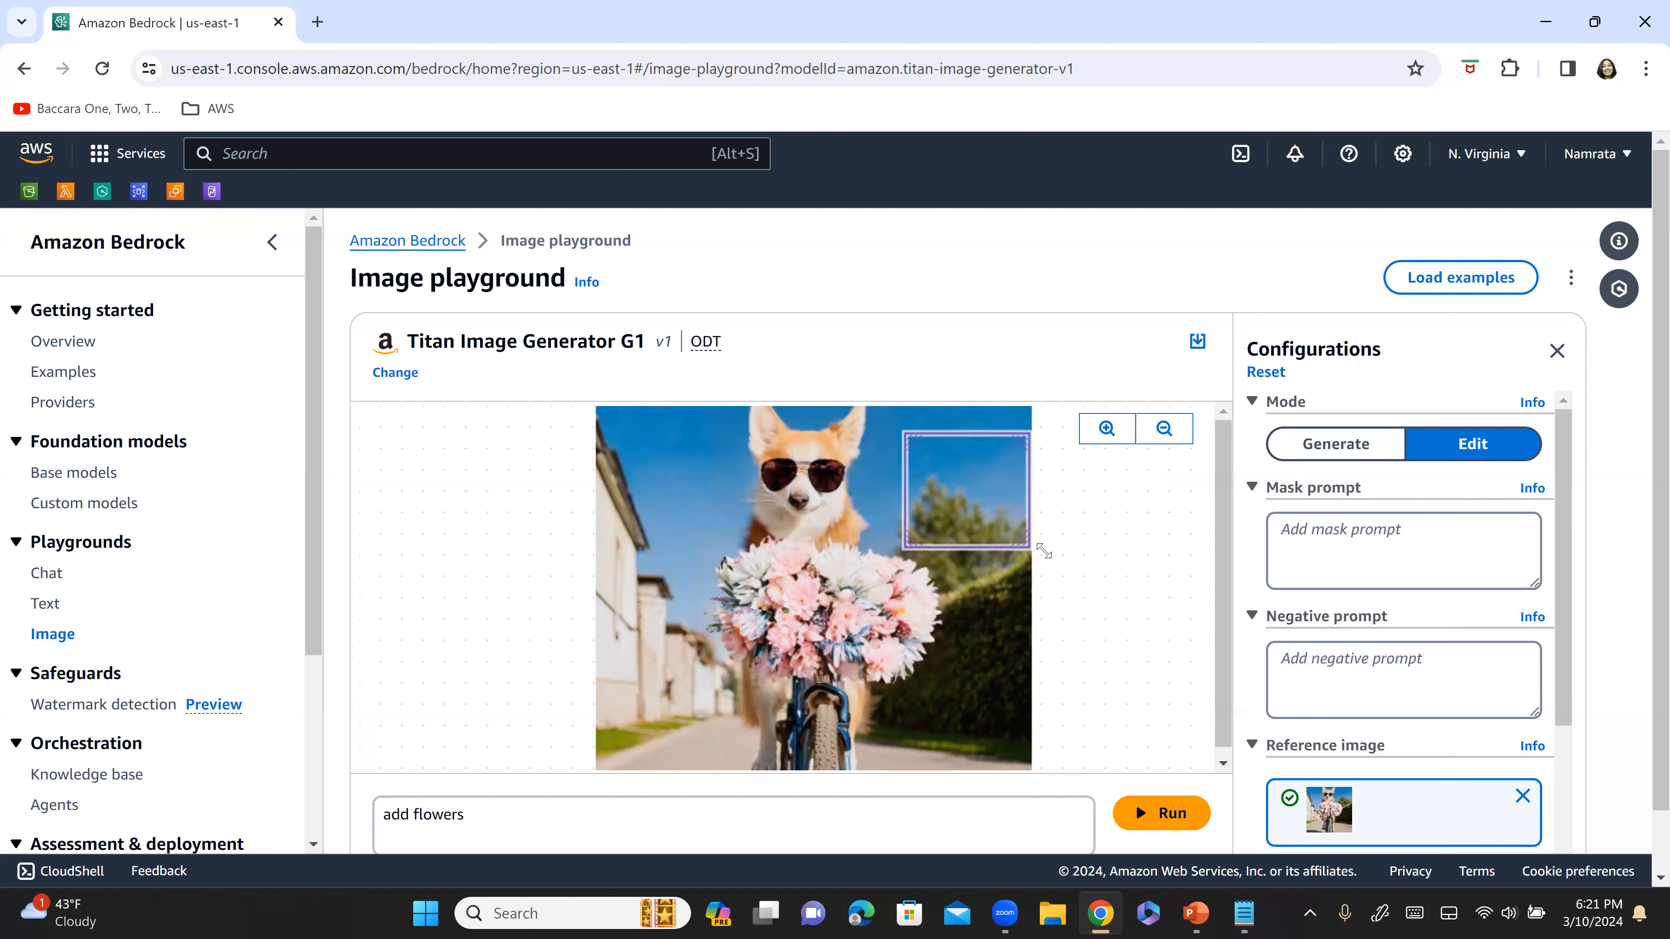
{"action": "left_click_drag", "start_coordinate": [904, 544], "coordinate": [891, 547]}
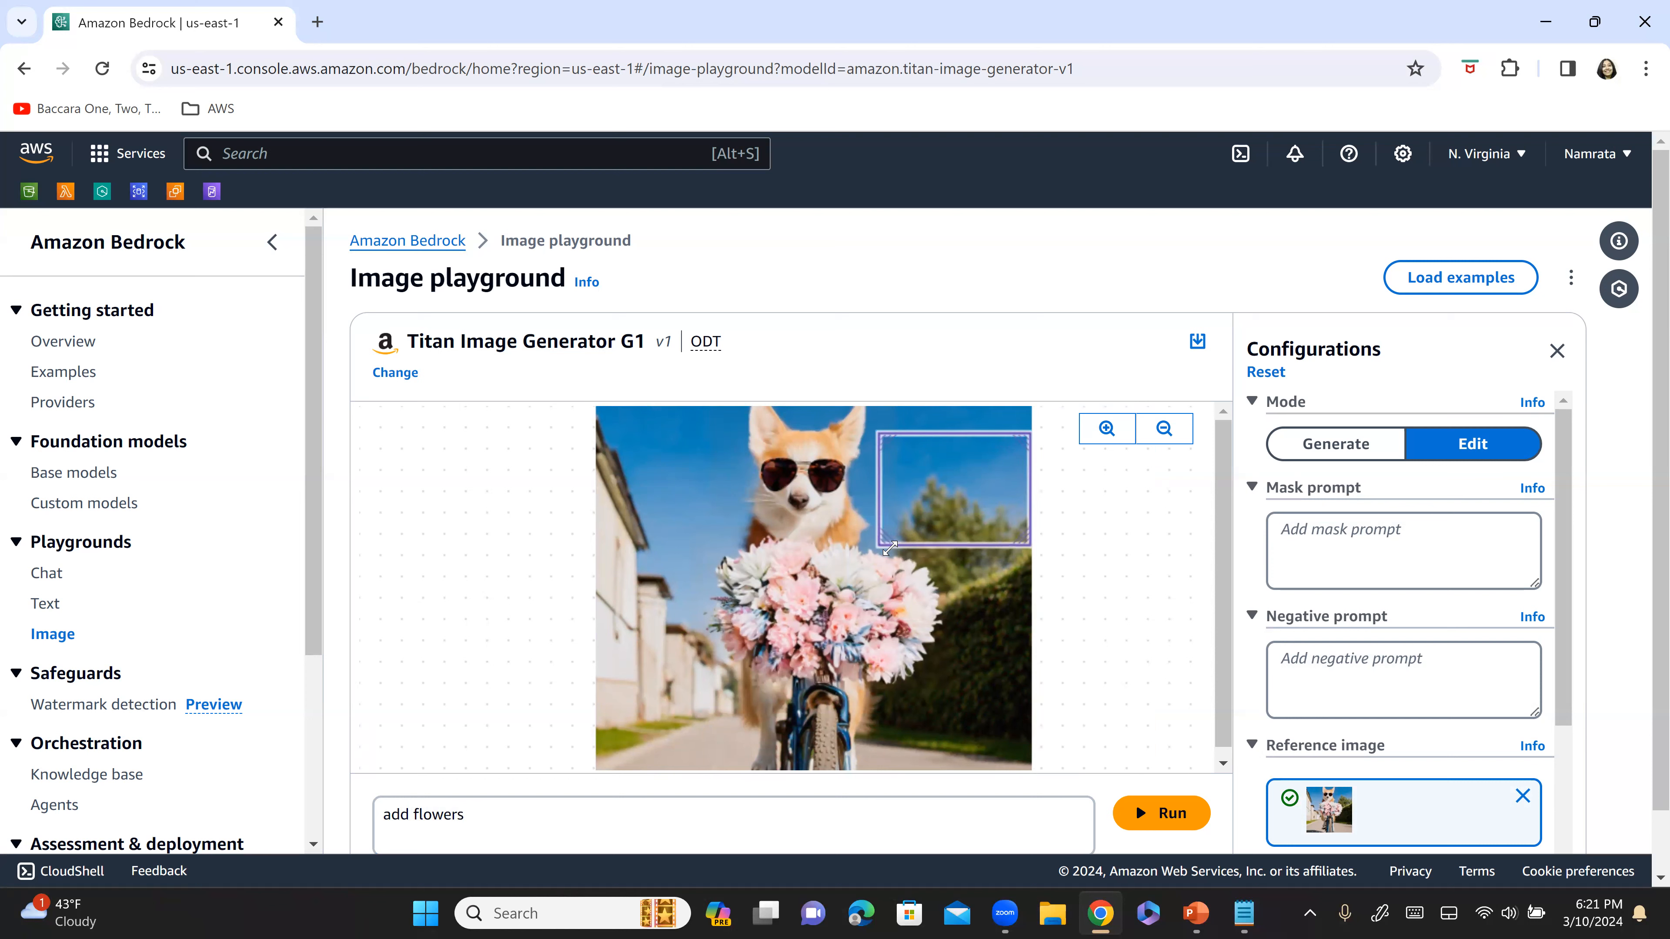
Copy the prompt "autumn season" from the Notepad list again and go back to the image playground.
{"action": "left_click", "coordinate": [637, 844]}
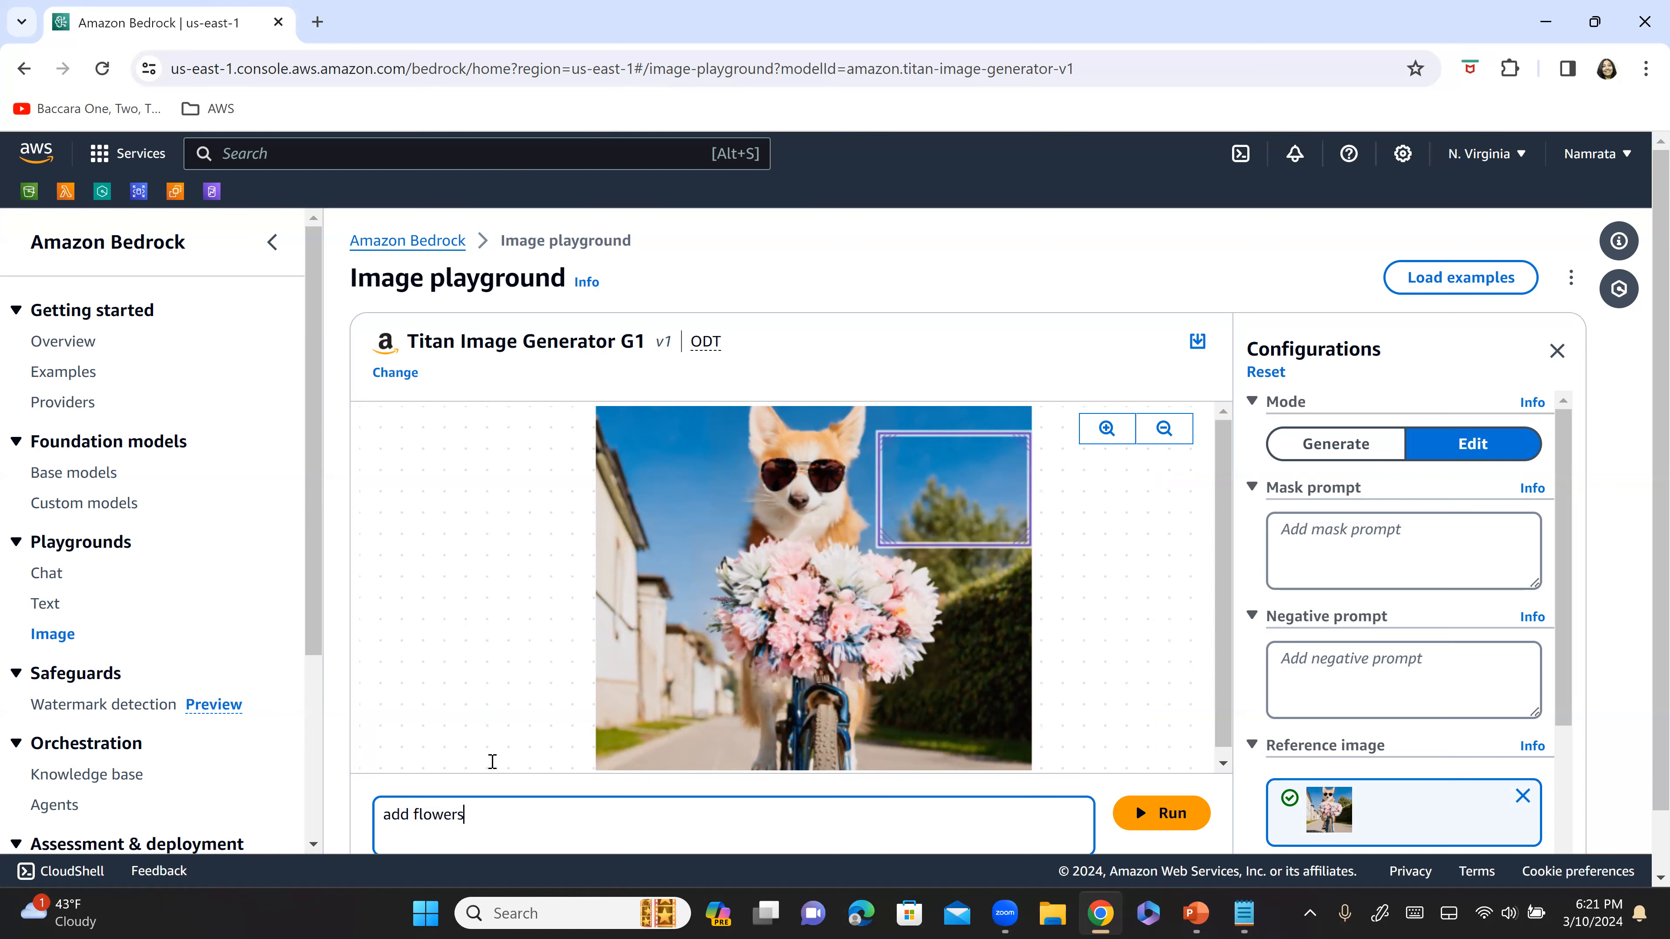
{"action": "key", "text": "alt+Tab"}
{"action": "left_click", "coordinate": [250, 265]}
{"action": "left_click_drag", "start_coordinate": [182, 204], "coordinate": [8, 210]}
{"action": "key", "text": "ctrl+c"}
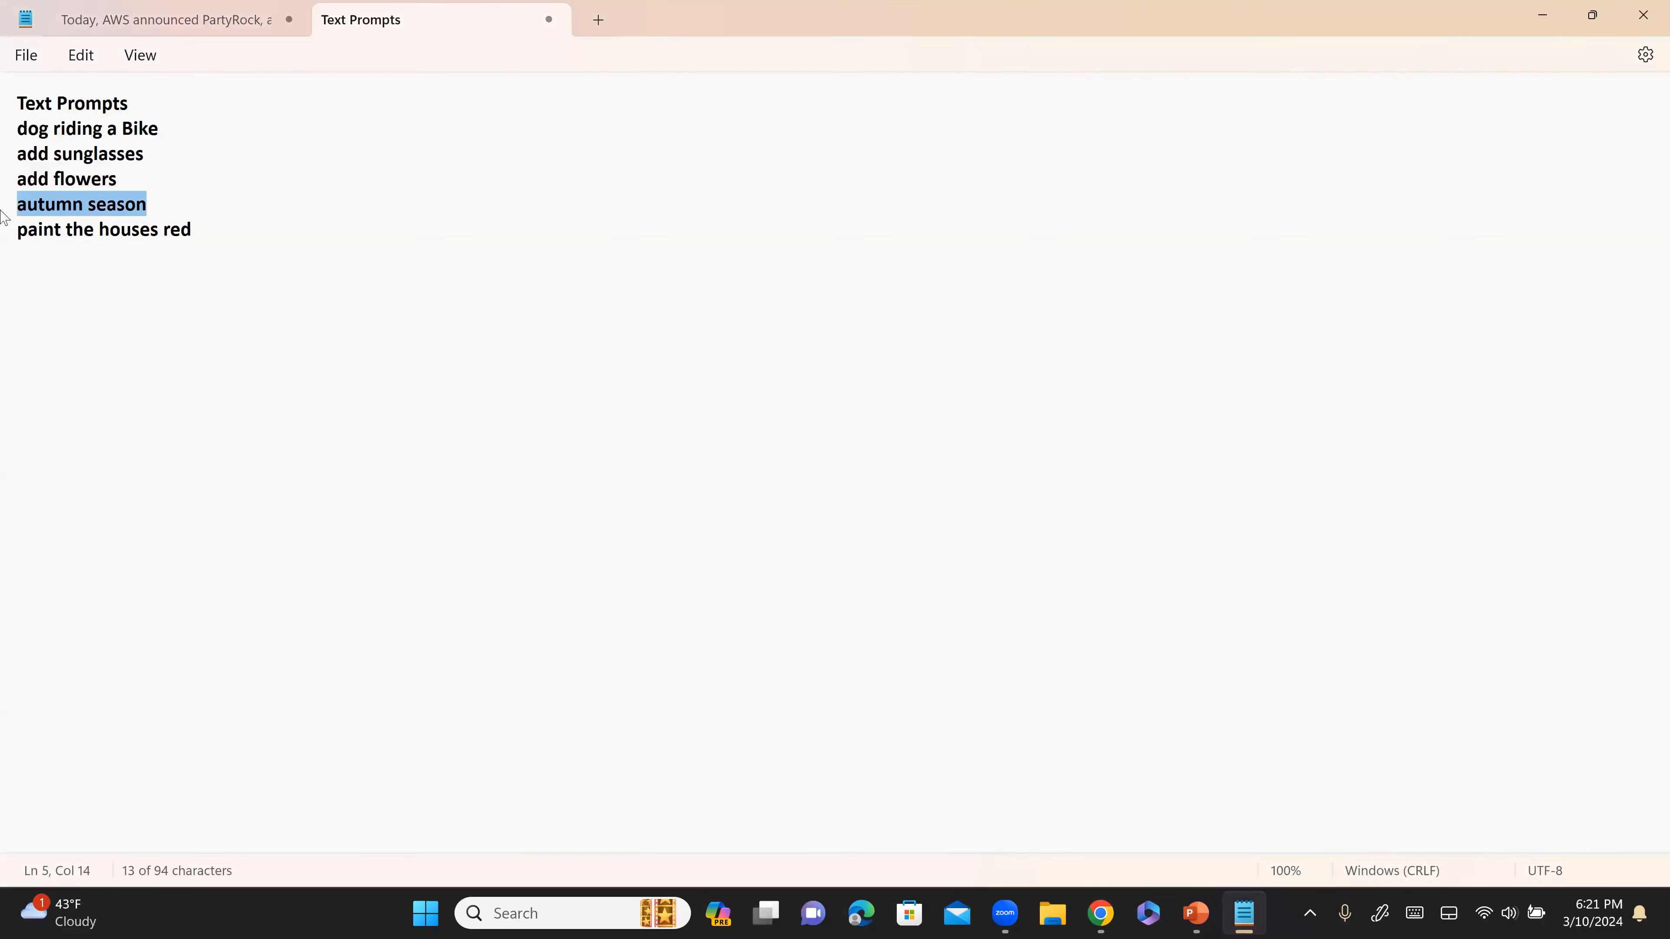
{"action": "key", "text": "alt+Tab"}
Replace the prompt with "autumn season" and run the edit on the selected trees and sky.
{"action": "left_click_drag", "start_coordinate": [545, 827], "coordinate": [324, 782]}
{"action": "key", "text": "ctrl+v"}
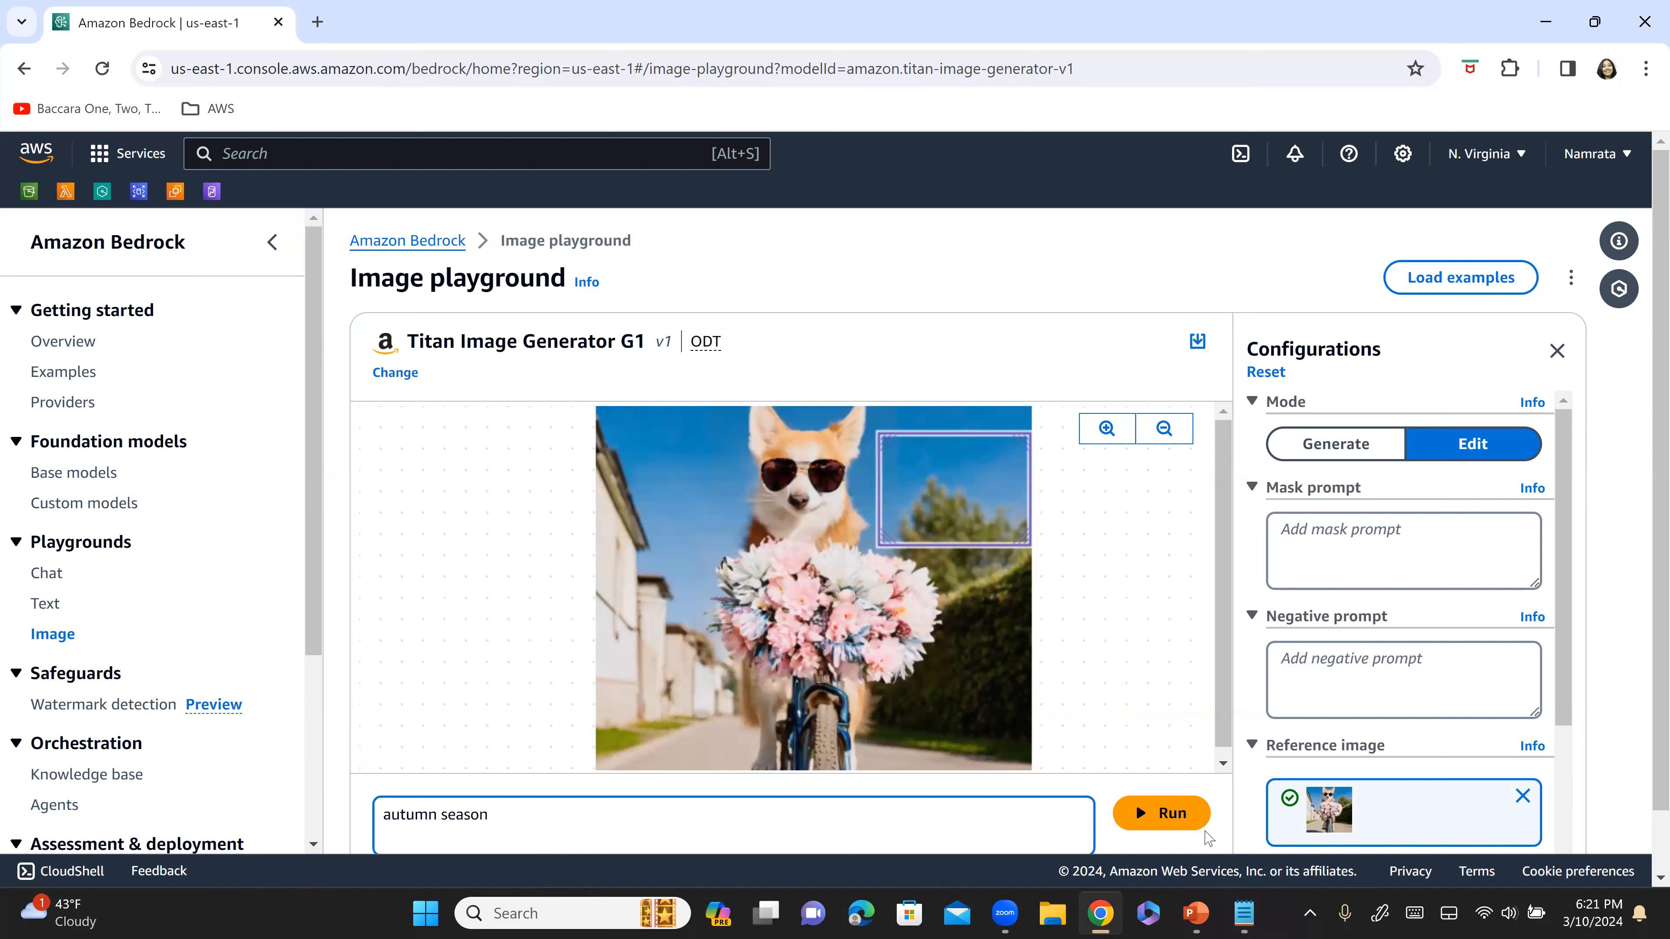
{"action": "left_click", "coordinate": [1168, 816]}
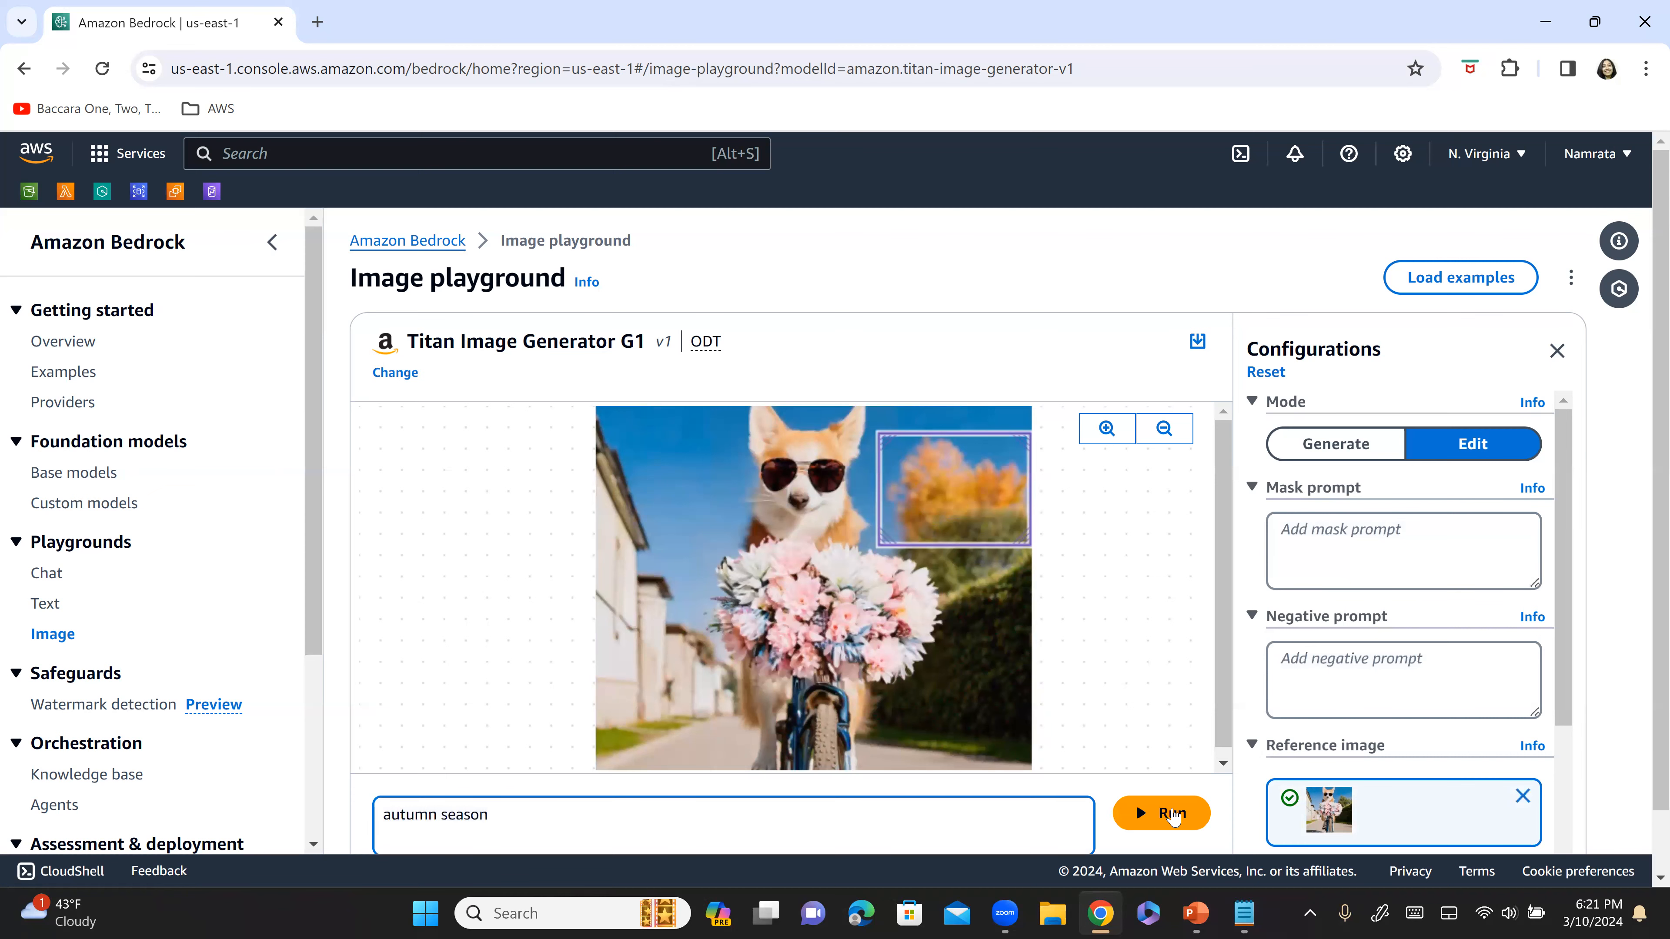
Copy the prompt "paint the houses red" from the Notepad list and return to the image playground.
{"action": "key", "text": "alt+Tab"}
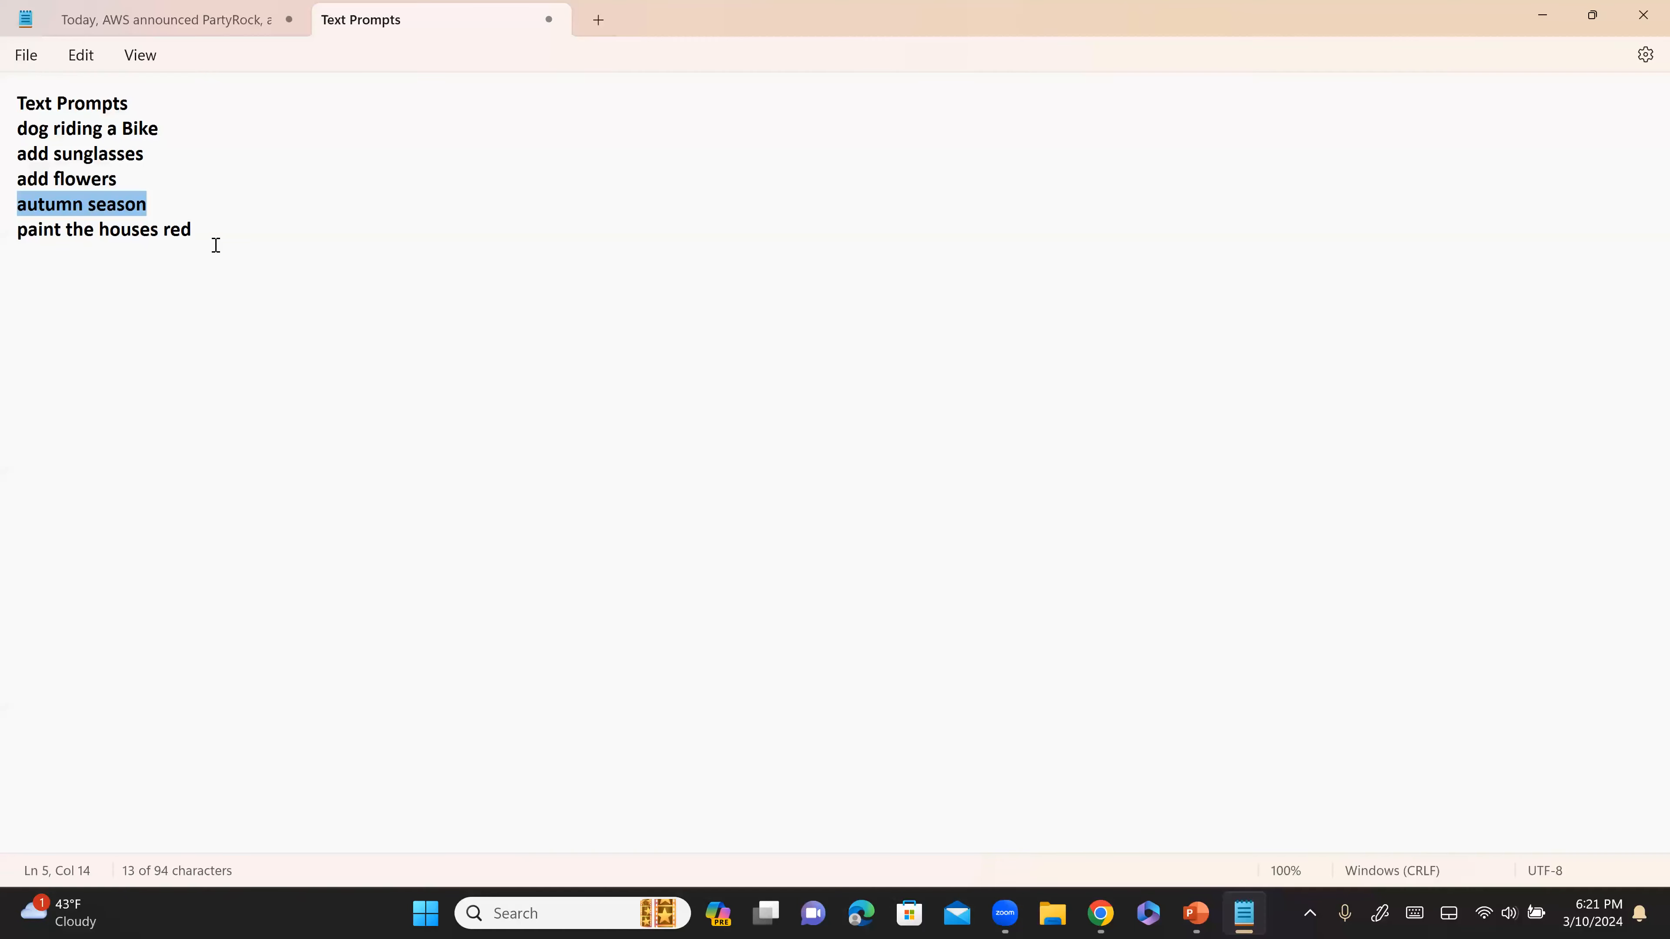
{"action": "left_click", "coordinate": [2, 235]}
{"action": "key", "text": "ctrl+c"}
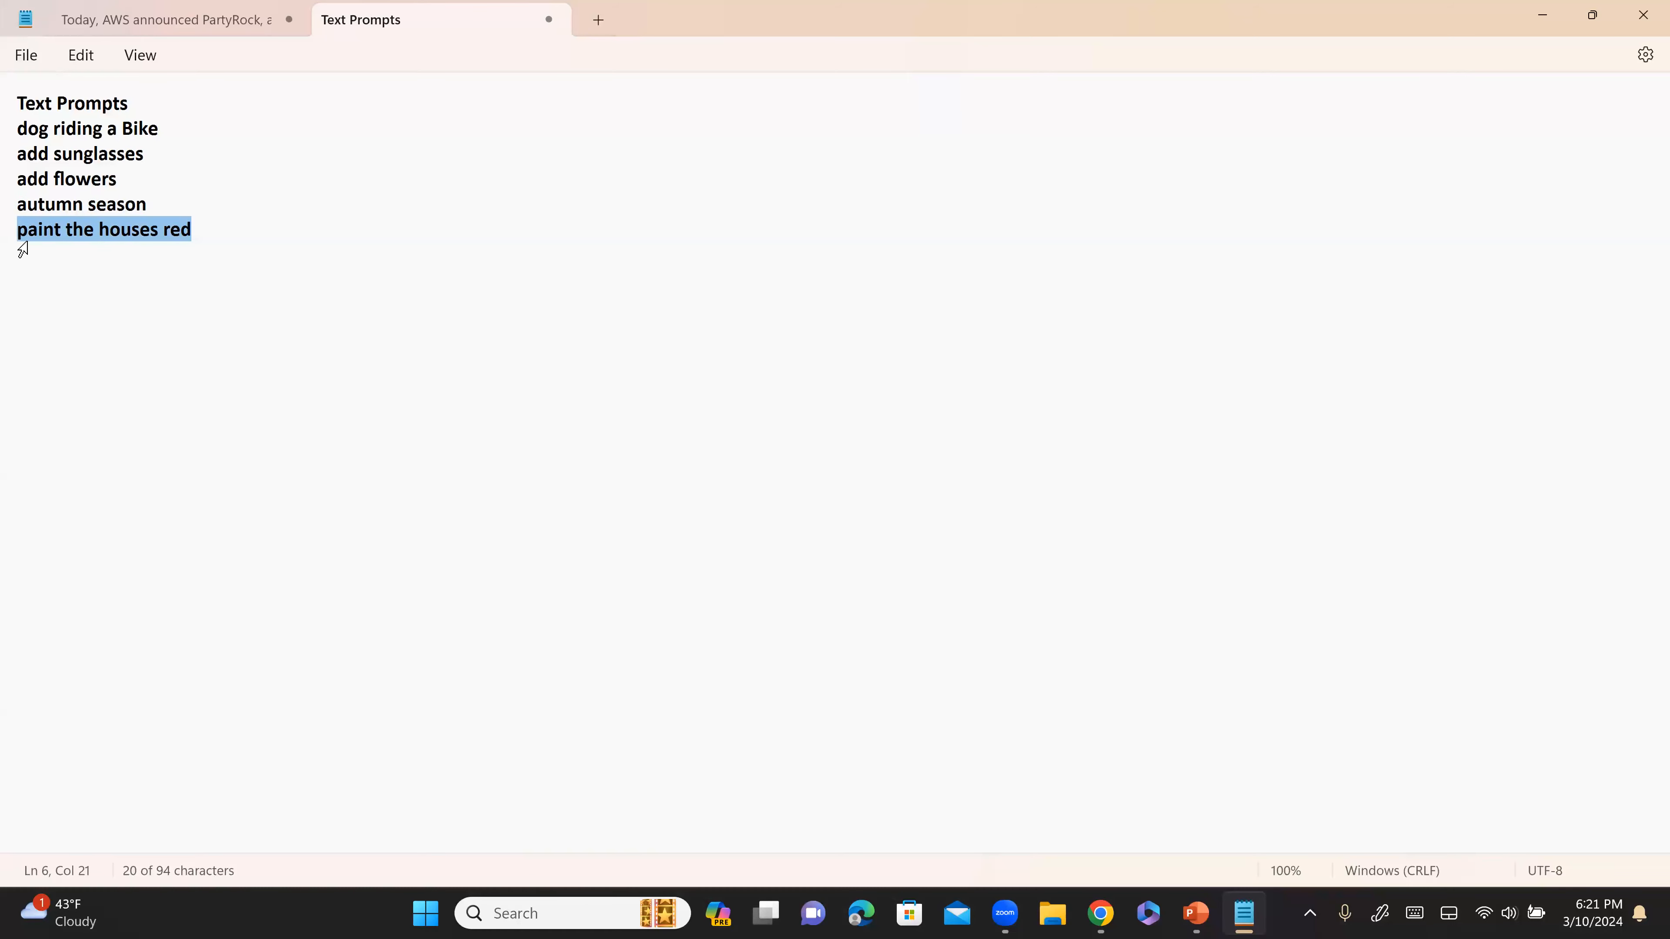
{"action": "key", "text": "alt+Tab"}
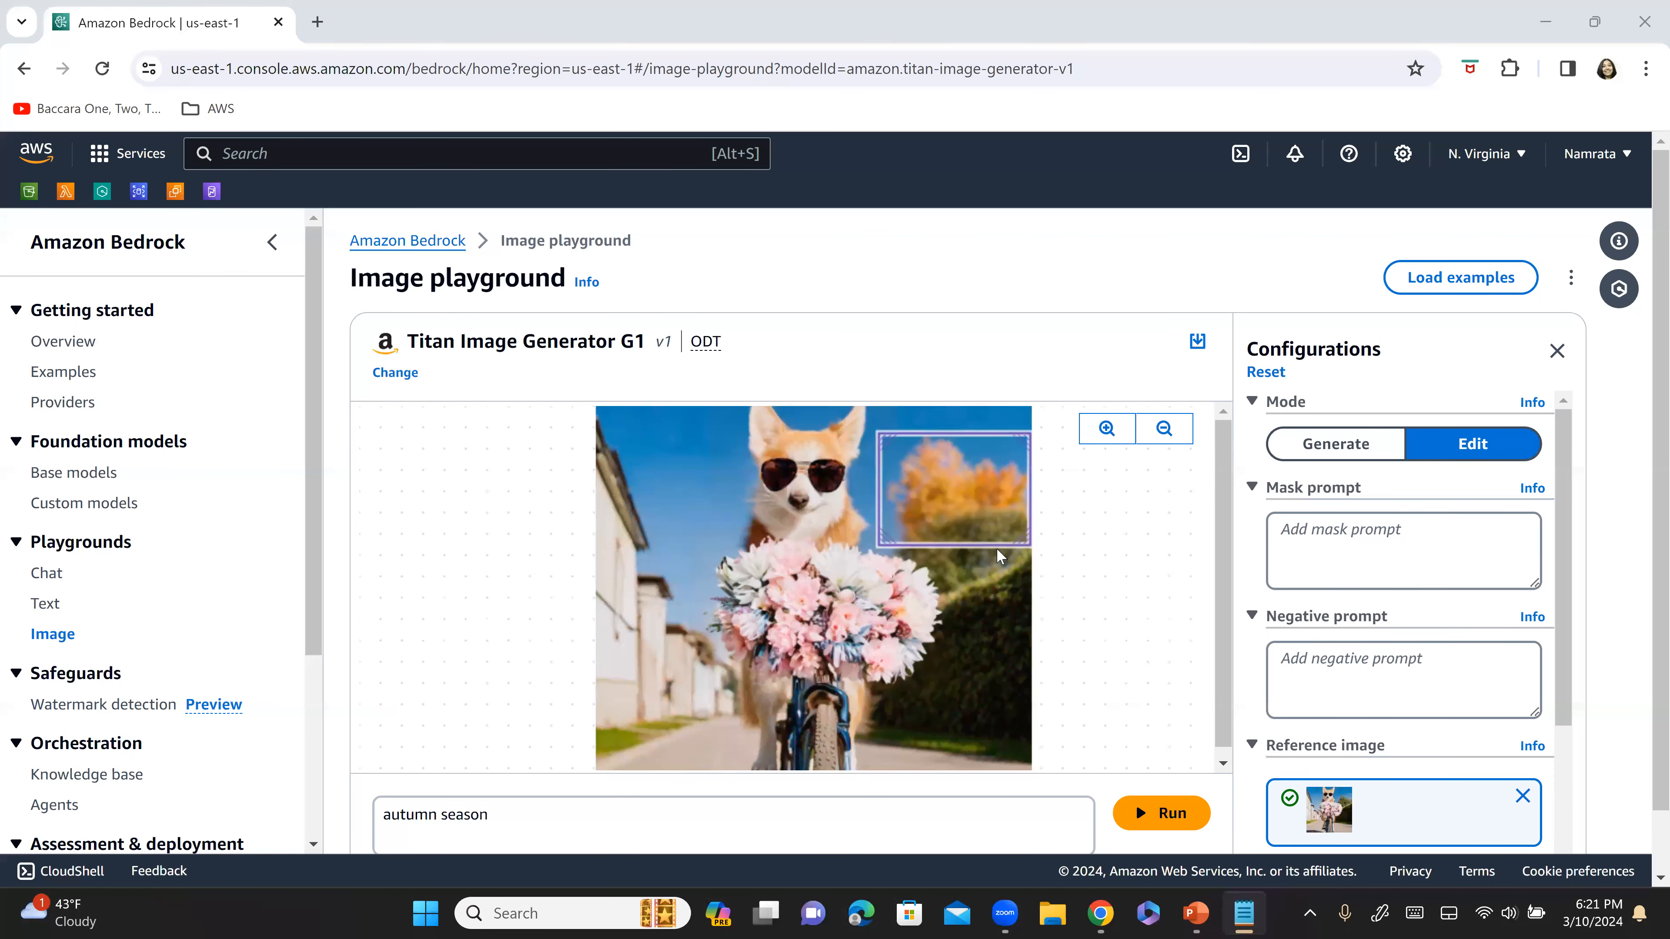
Reshape the edit selection box into a tall strip covering the houses along the picture's left edge.
{"action": "left_click", "coordinate": [771, 539]}
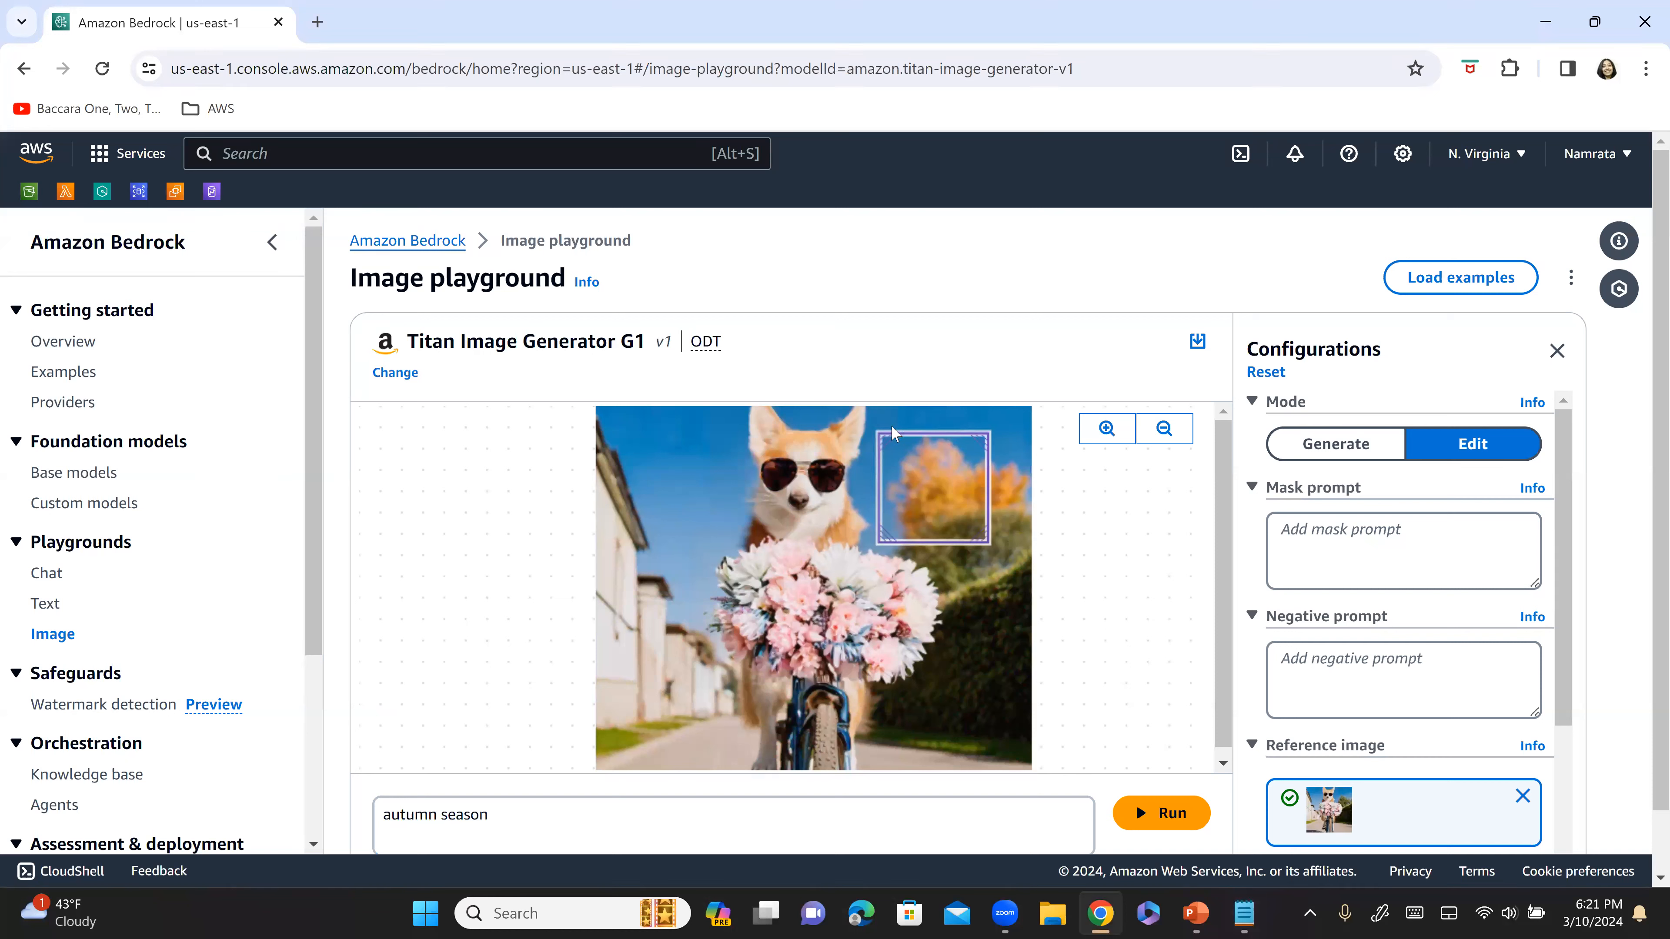
{"action": "left_click_drag", "start_coordinate": [883, 442], "coordinate": [572, 408]}
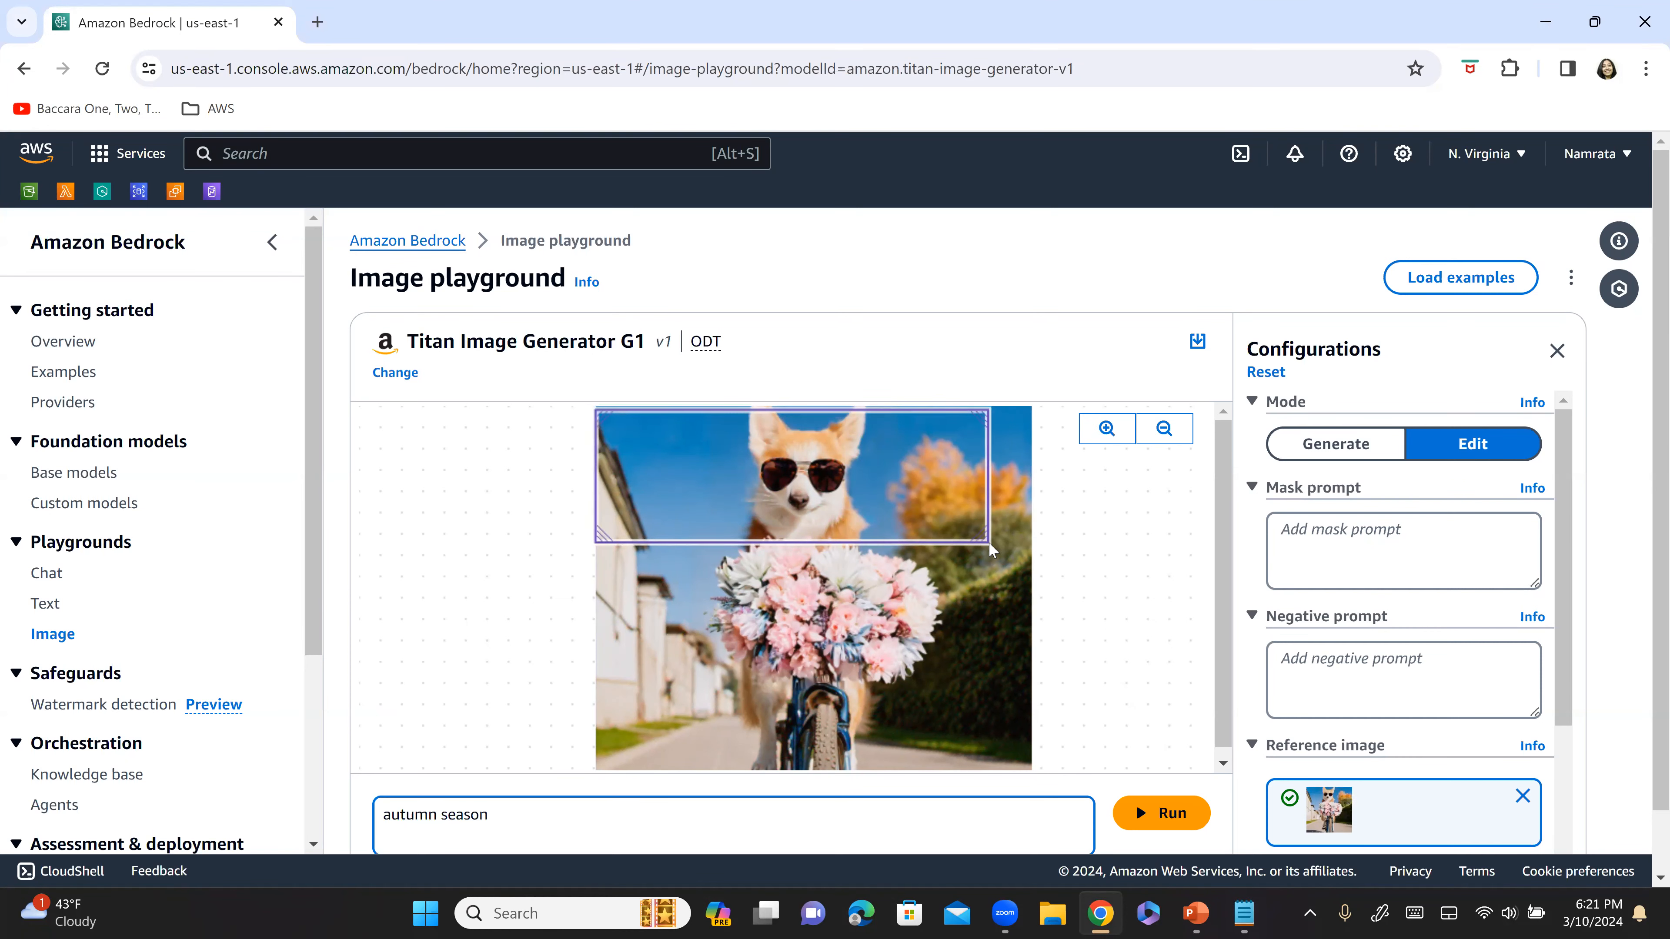
{"action": "left_click_drag", "start_coordinate": [985, 539], "coordinate": [704, 774]}
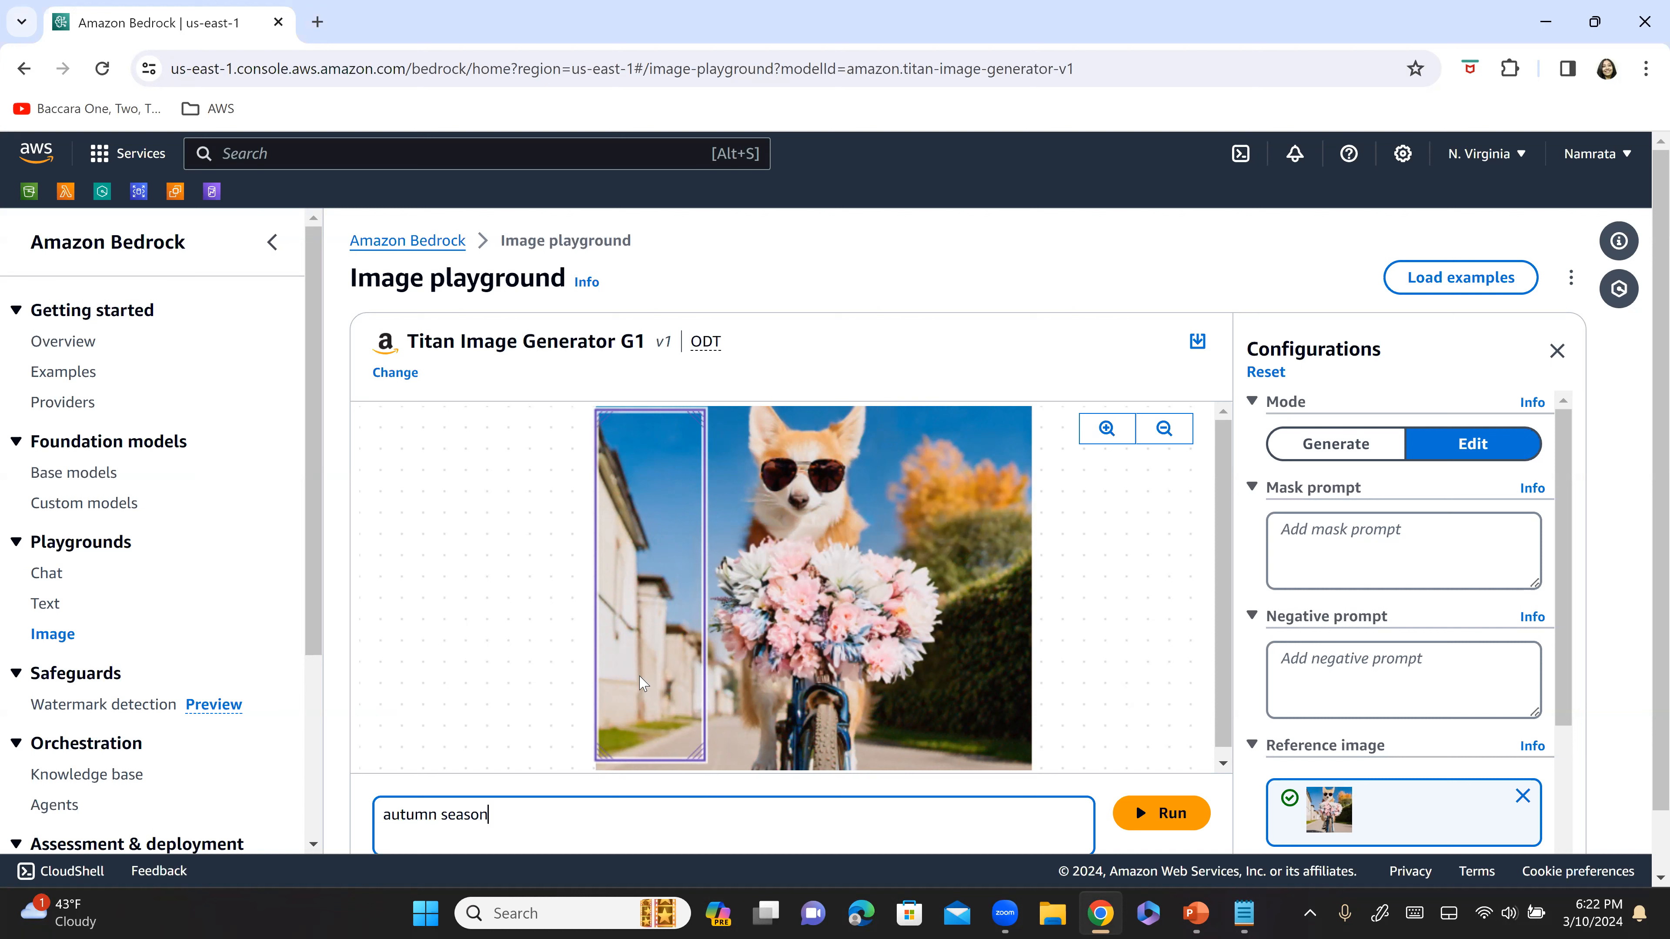
Replace the prompt with "paint the houses red" and run the edit on the selected houses.
{"action": "left_click_drag", "start_coordinate": [690, 824], "coordinate": [314, 785]}
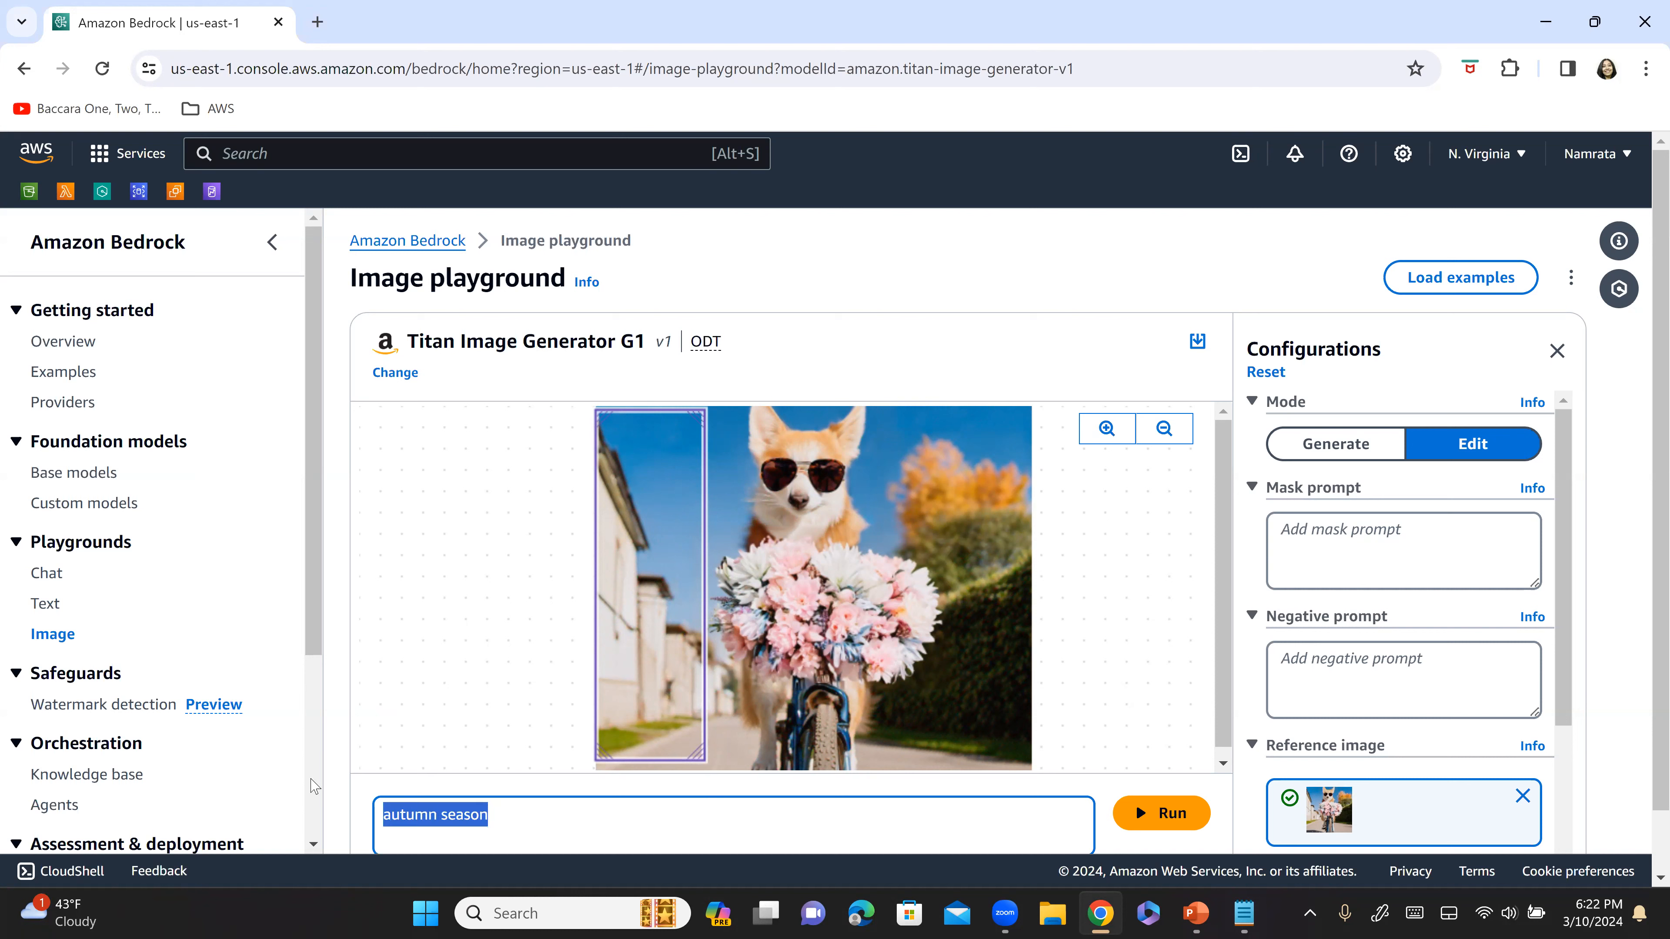
{"action": "key", "text": "ctrl+v"}
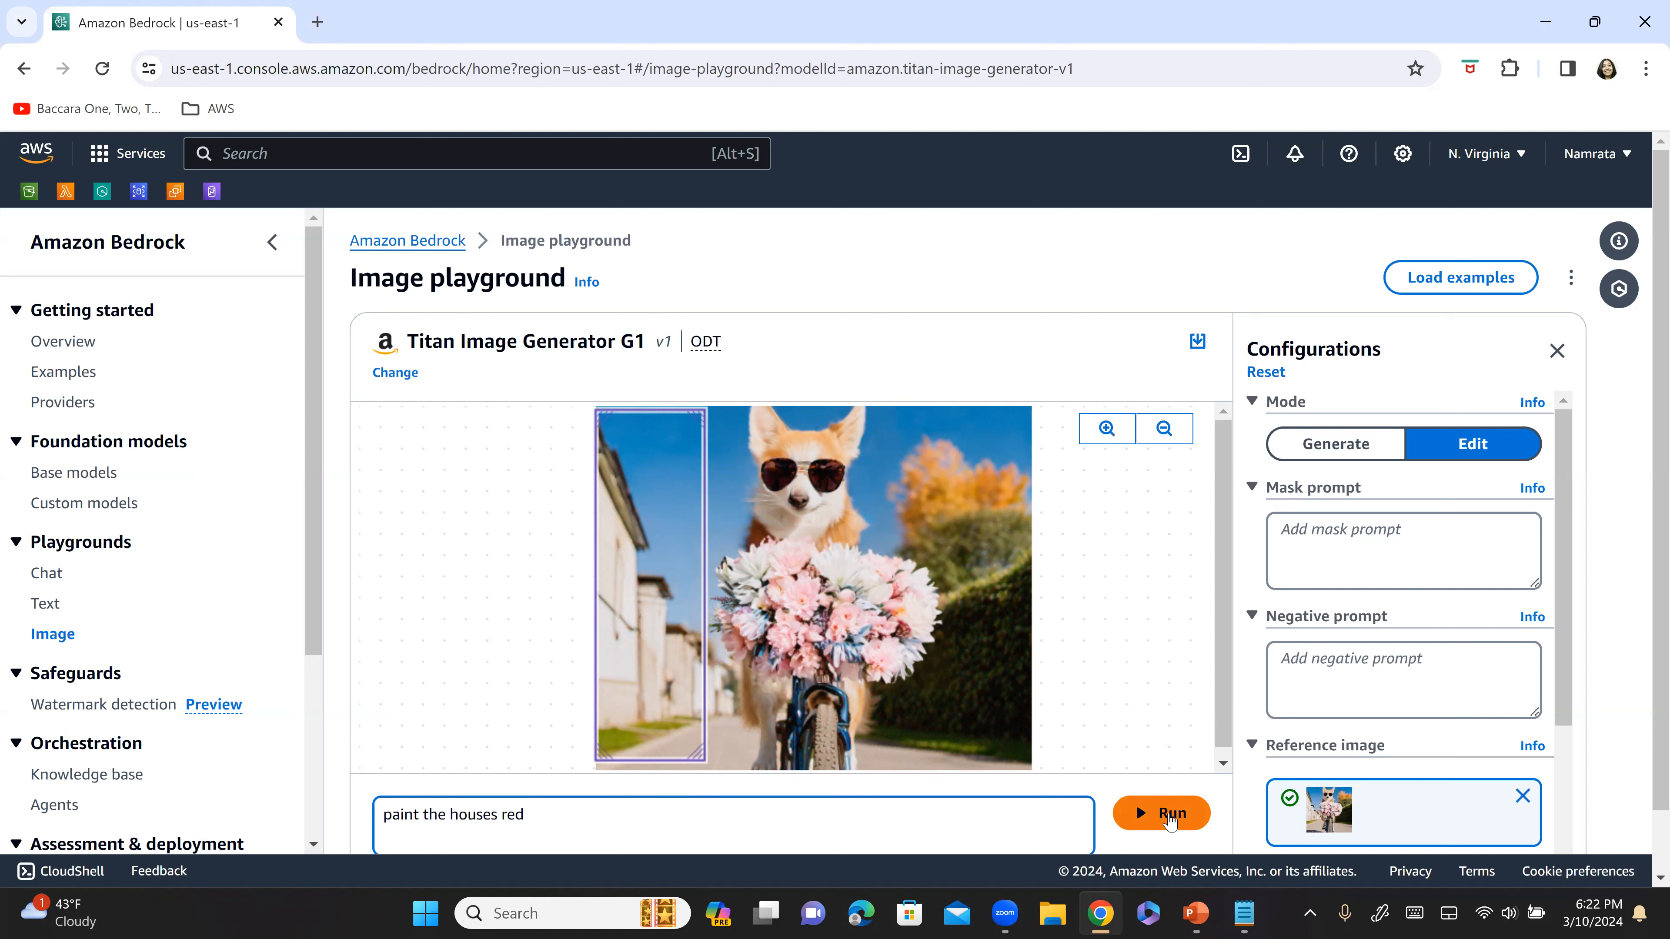
{"action": "left_click", "coordinate": [1169, 820]}
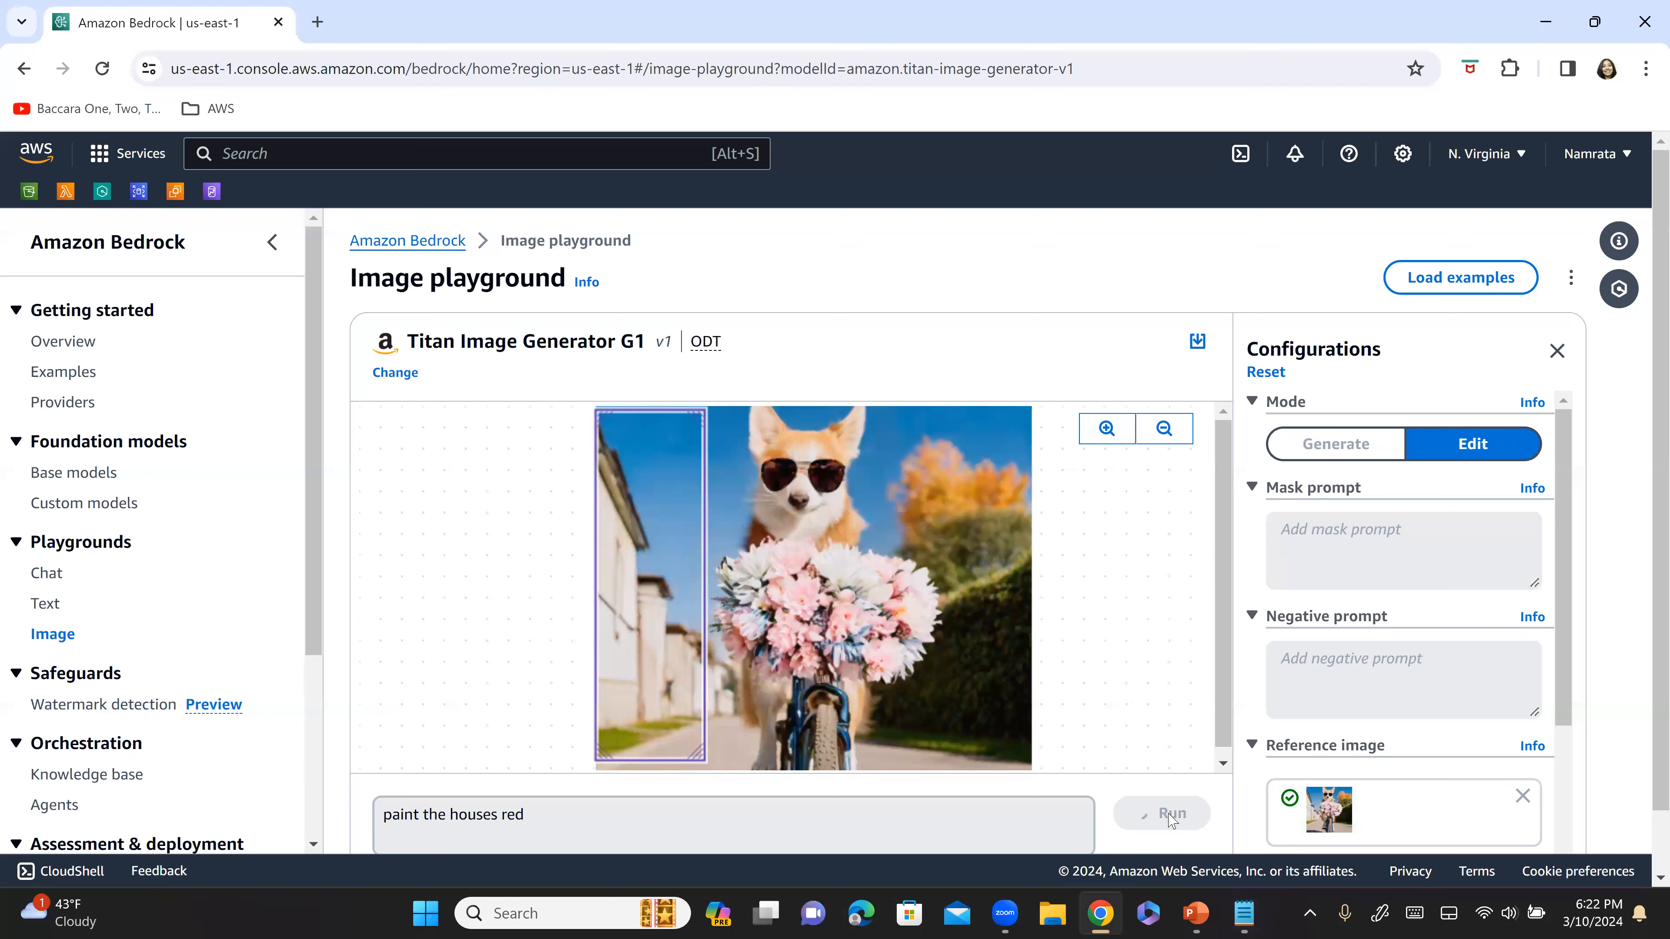